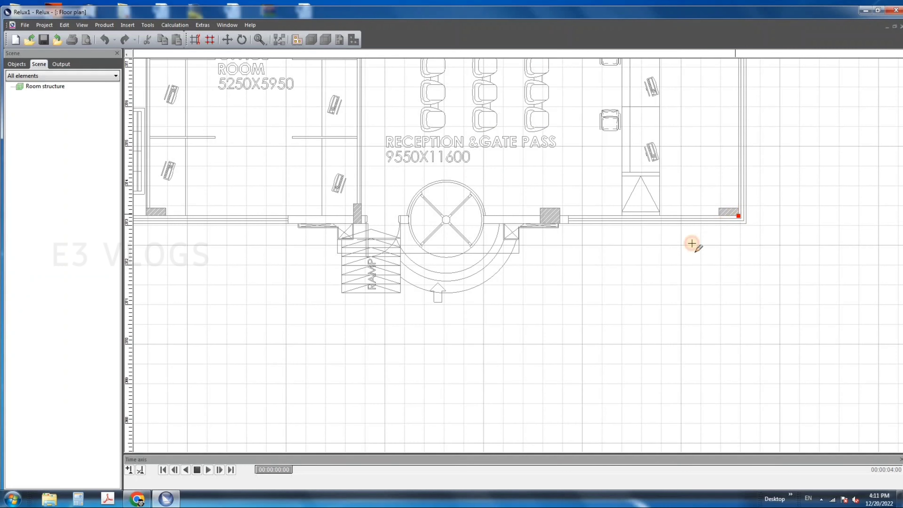
Trace the reception and gate pass room's outline through its remaining corners on the imported floor plan and finish the polygon.
{"action": "scroll", "coordinate": [690, 213], "scroll_direction": "down", "scroll_amount": 4}
{"action": "scroll", "coordinate": [678, 141], "scroll_direction": "up", "scroll_amount": 3}
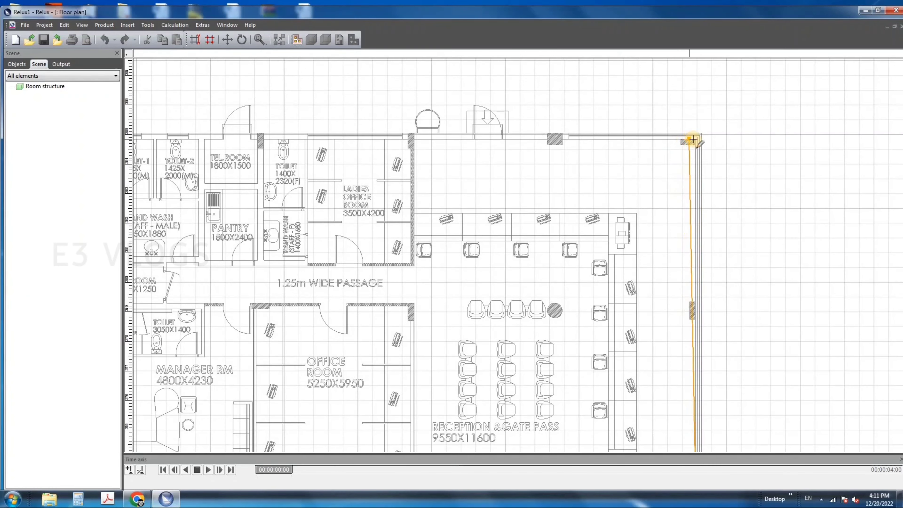
{"action": "left_click", "coordinate": [695, 139]}
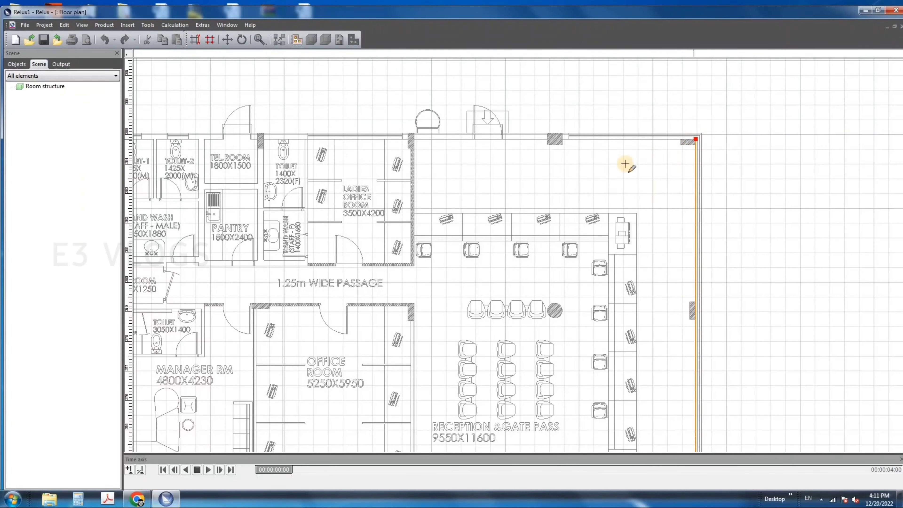
{"action": "left_click", "coordinate": [414, 141]}
{"action": "scroll", "coordinate": [426, 213], "scroll_direction": "down", "scroll_amount": 4}
{"action": "scroll", "coordinate": [429, 246], "scroll_direction": "up", "scroll_amount": 3}
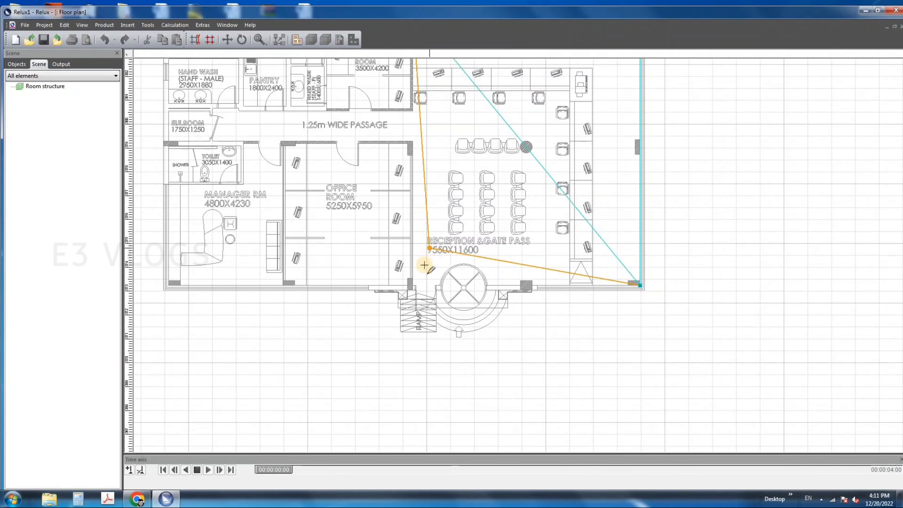
{"action": "left_click", "coordinate": [412, 285]}
{"action": "double_click", "coordinate": [430, 284]}
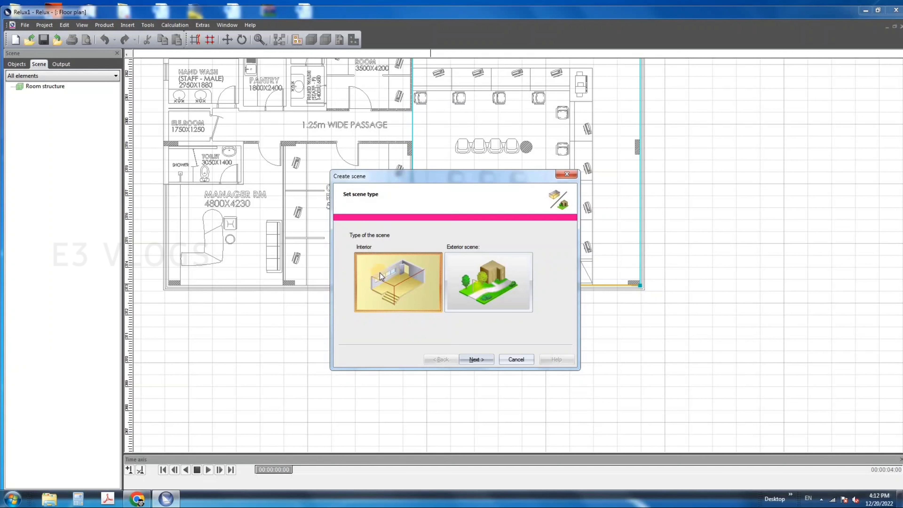
Create an interior scene from the traced outline, extruded in the Z direction with a height of 2.8 m.
{"action": "left_click", "coordinate": [470, 360]}
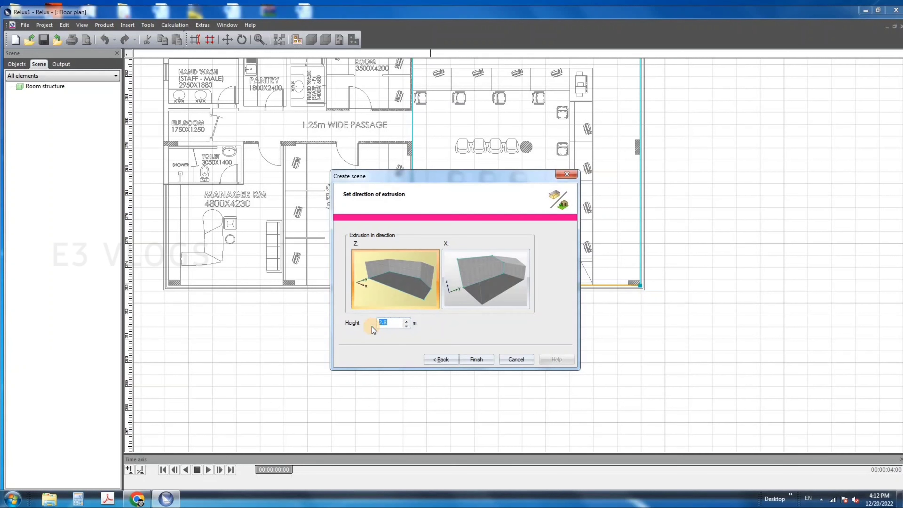
{"action": "type", "text": "2.8"}
{"action": "left_click", "coordinate": [477, 360]}
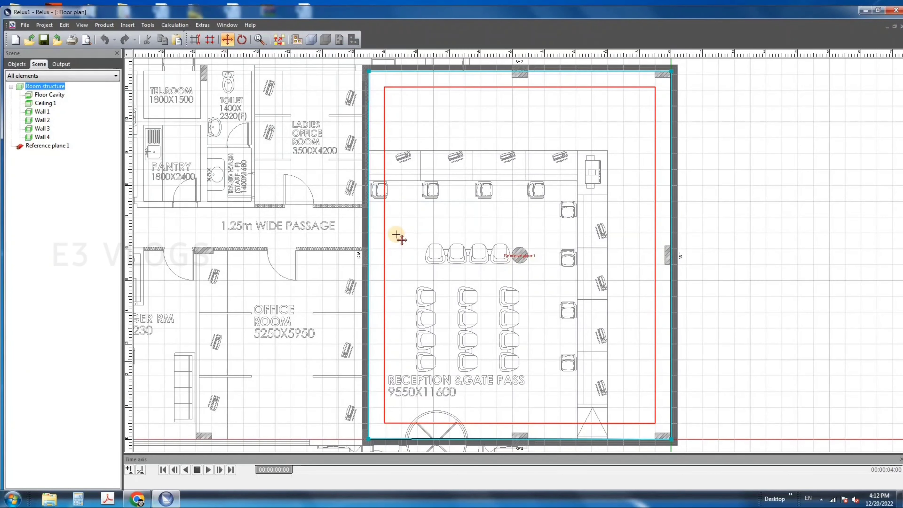
Inspect the extruded reception room in the 3D view from an angled viewpoint.
{"action": "scroll", "coordinate": [392, 87], "scroll_direction": "down", "scroll_amount": 3}
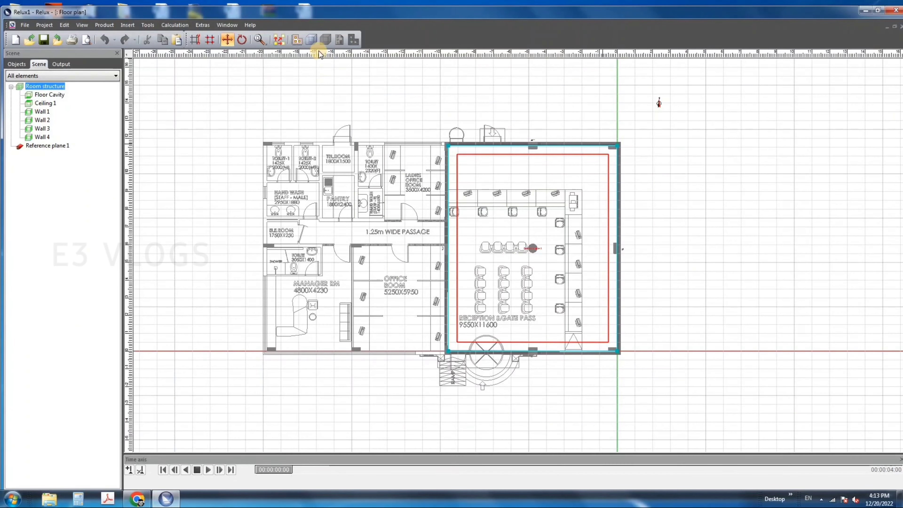
{"action": "left_click", "coordinate": [312, 40]}
{"action": "scroll", "coordinate": [624, 247], "scroll_direction": "up", "scroll_amount": 3}
{"action": "middle_click_drag", "start_coordinate": [630, 182], "coordinate": [617, 209]}
{"action": "scroll", "coordinate": [595, 204], "scroll_direction": "down", "scroll_amount": 1}
{"action": "middle_click_drag", "start_coordinate": [599, 355], "coordinate": [599, 349]}
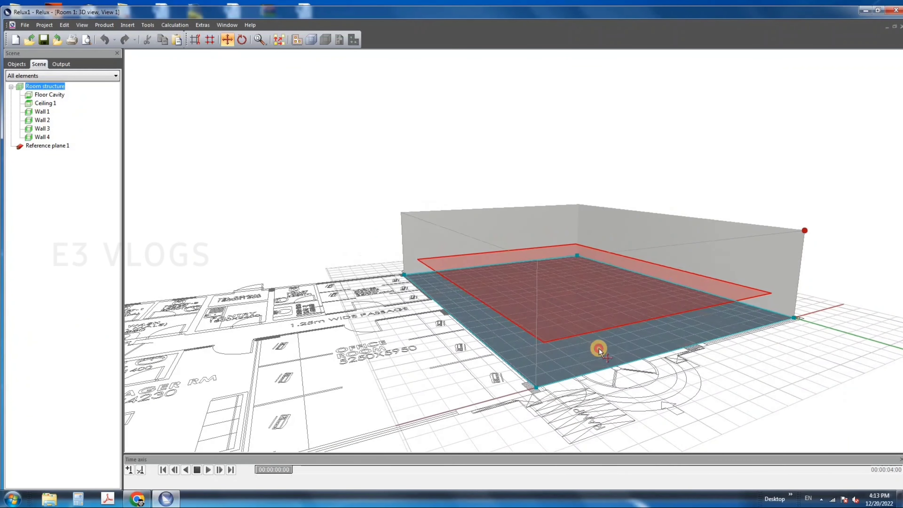
{"action": "scroll", "coordinate": [601, 328], "scroll_direction": "up", "scroll_amount": 1}
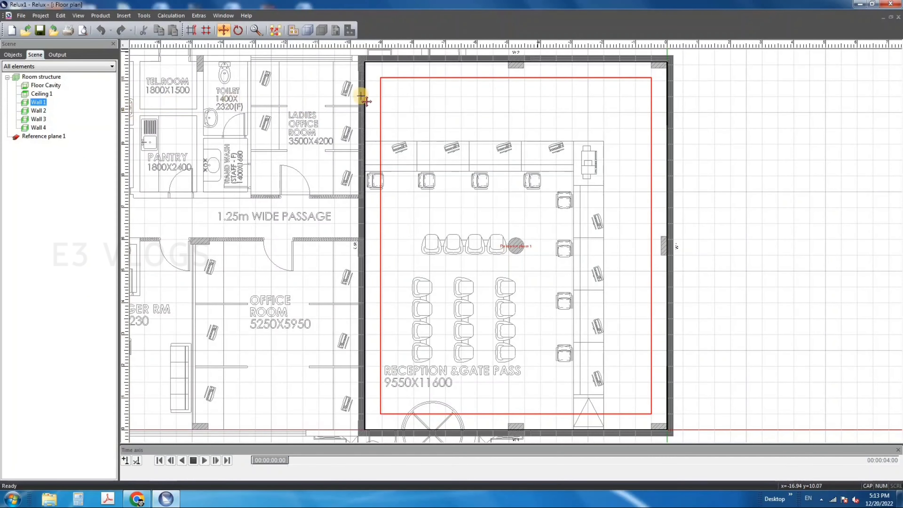
Examine the floor cavity's interior material in the material editor and open the option for adding a material.
{"action": "left_click", "coordinate": [26, 78]}
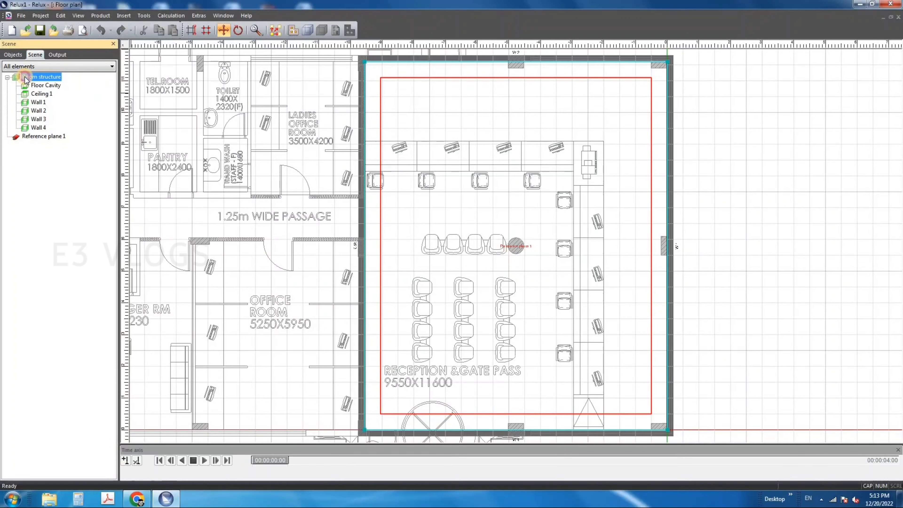
{"action": "double_click", "coordinate": [38, 88]}
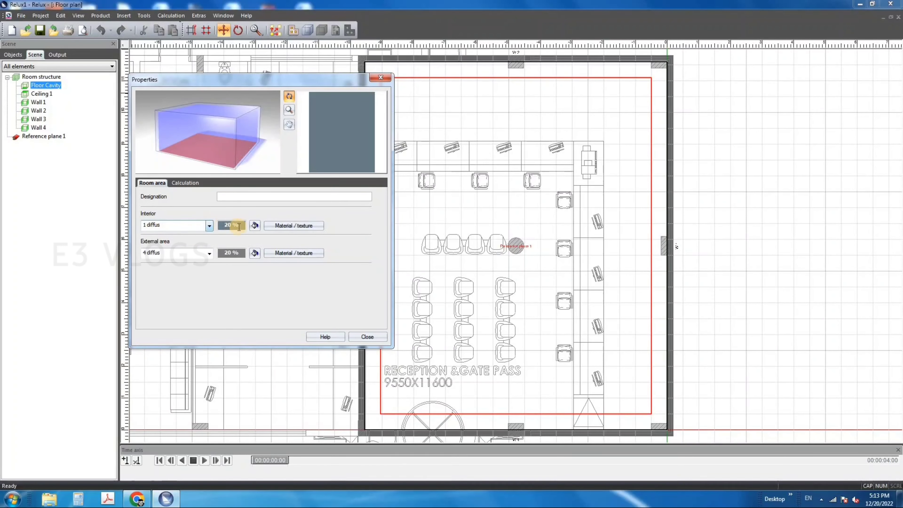
{"action": "left_click", "coordinate": [286, 226]}
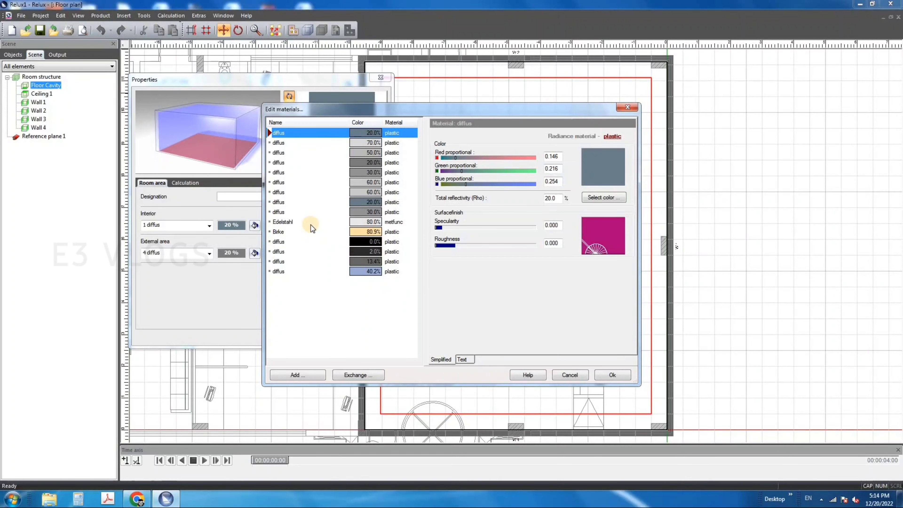
{"action": "left_click", "coordinate": [294, 374]}
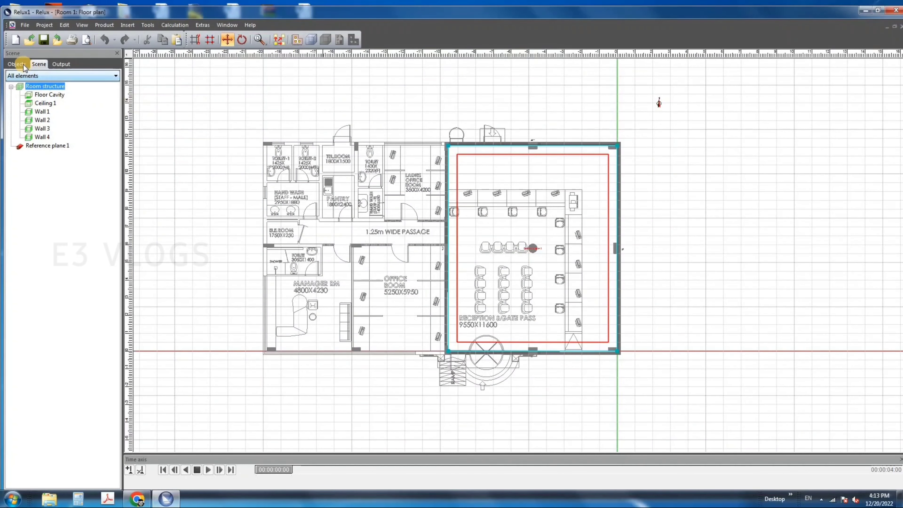
Place four tables end to end along the reception room's horizontal counter, keeping the object type as table.
{"action": "left_click", "coordinate": [17, 65]}
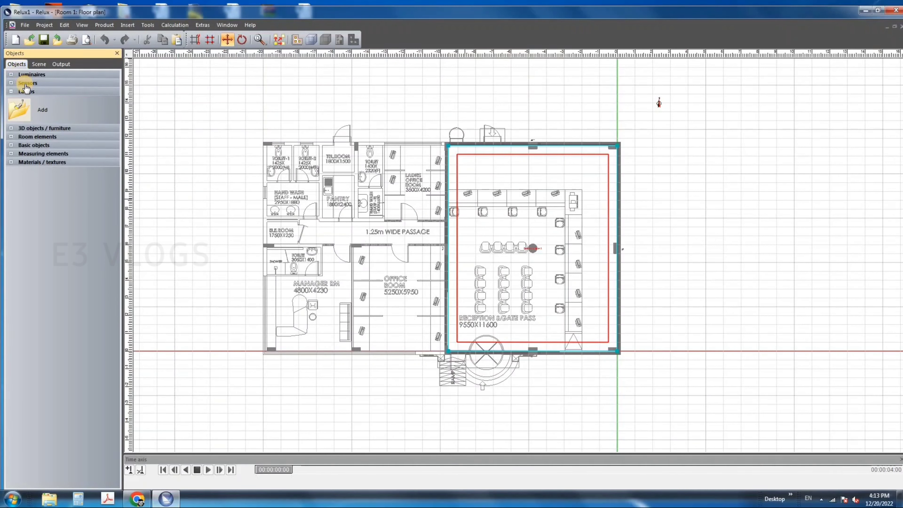
{"action": "left_click", "coordinate": [32, 129]}
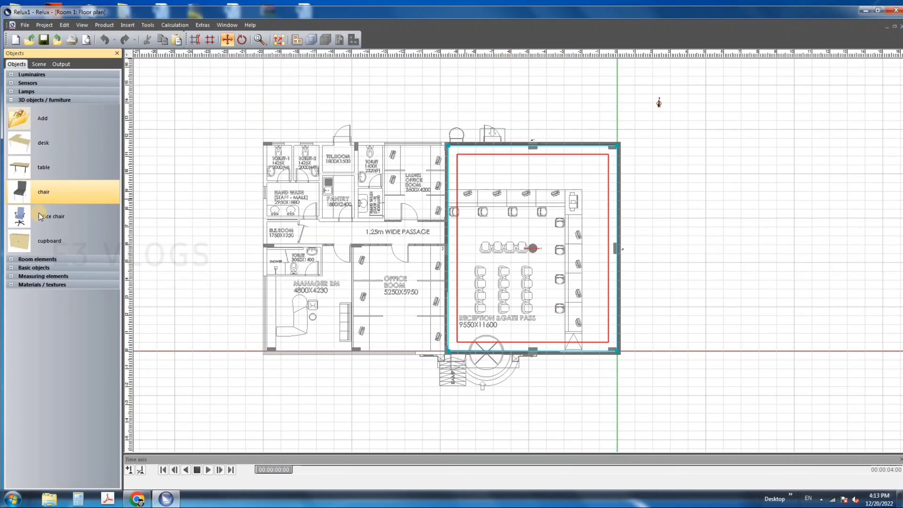
{"action": "left_click_drag", "start_coordinate": [42, 171], "coordinate": [477, 187]}
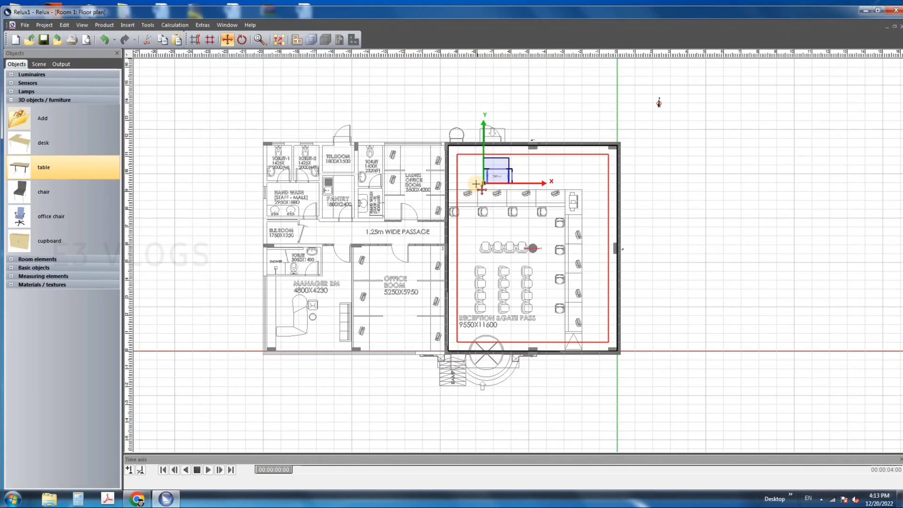
{"action": "double_click", "coordinate": [485, 185]}
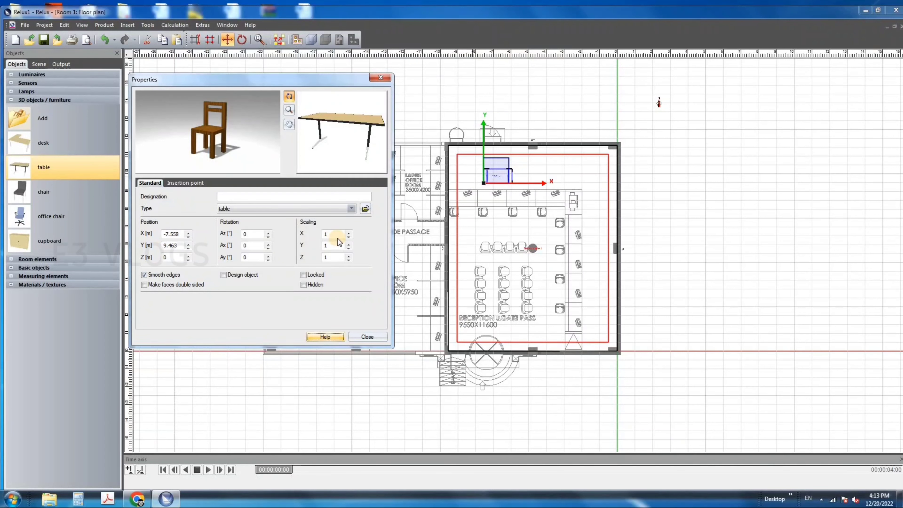
{"action": "left_click", "coordinate": [344, 209]}
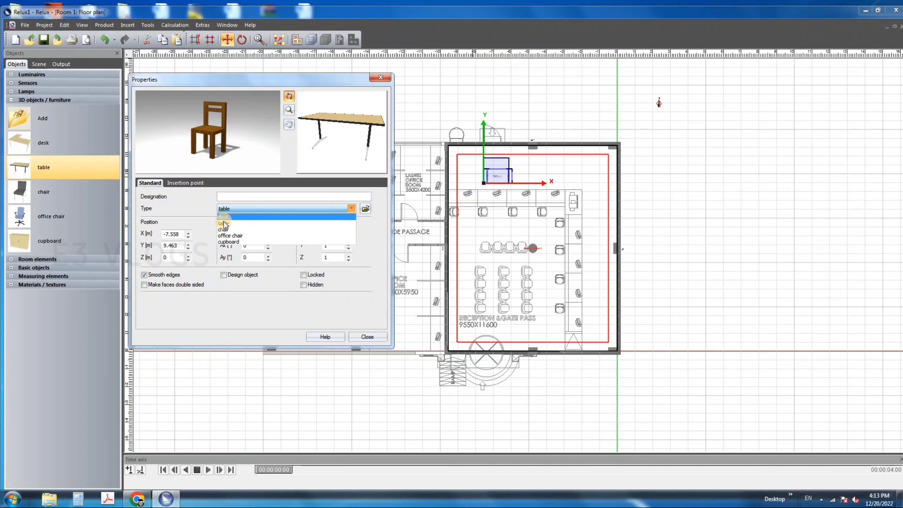
{"action": "left_click", "coordinate": [256, 223]}
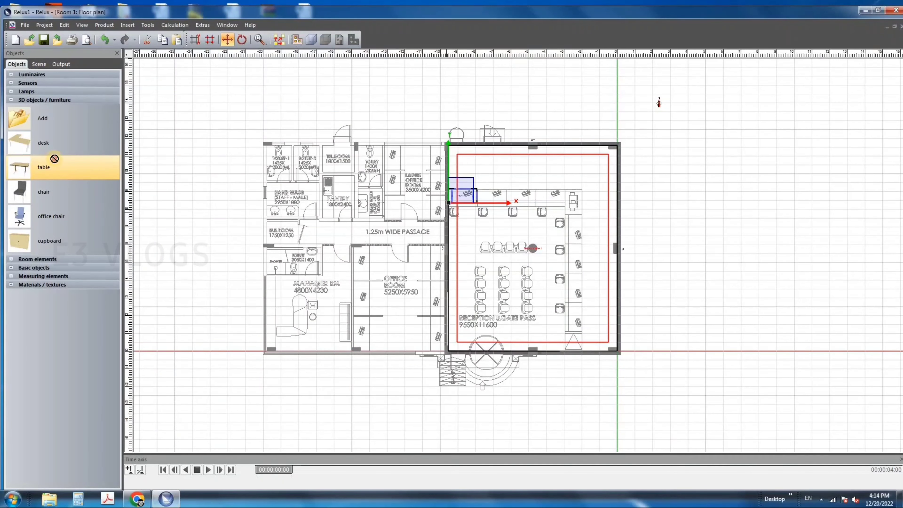
{"action": "left_click_drag", "start_coordinate": [55, 158], "coordinate": [548, 219]}
Place another table in the middle of the reception room and rotate it by about 90°.
{"action": "left_click_drag", "start_coordinate": [118, 167], "coordinate": [544, 252]}
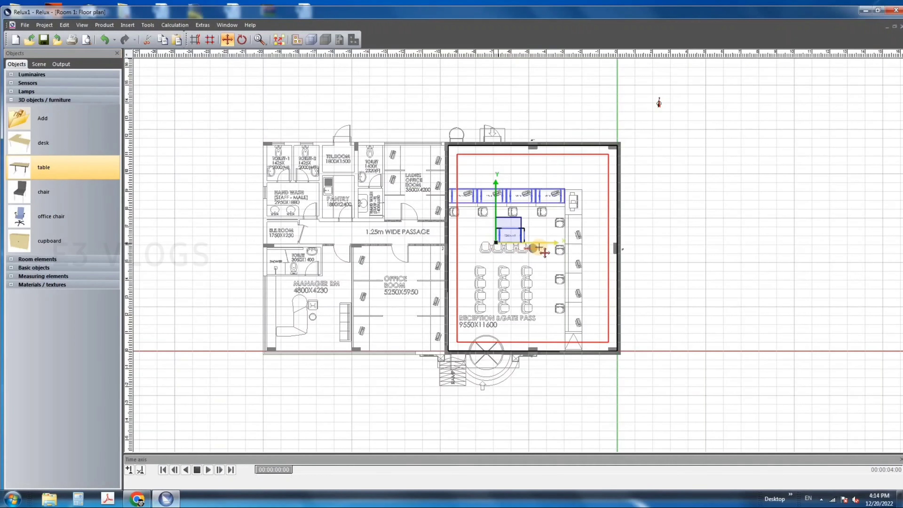
{"action": "right_click", "coordinate": [497, 243]}
{"action": "left_click", "coordinate": [519, 303]}
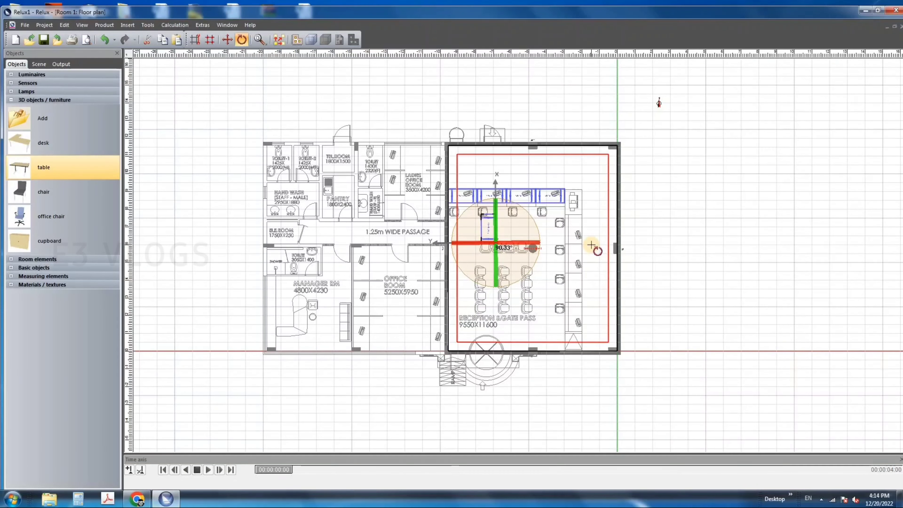
{"action": "left_click", "coordinate": [563, 257]}
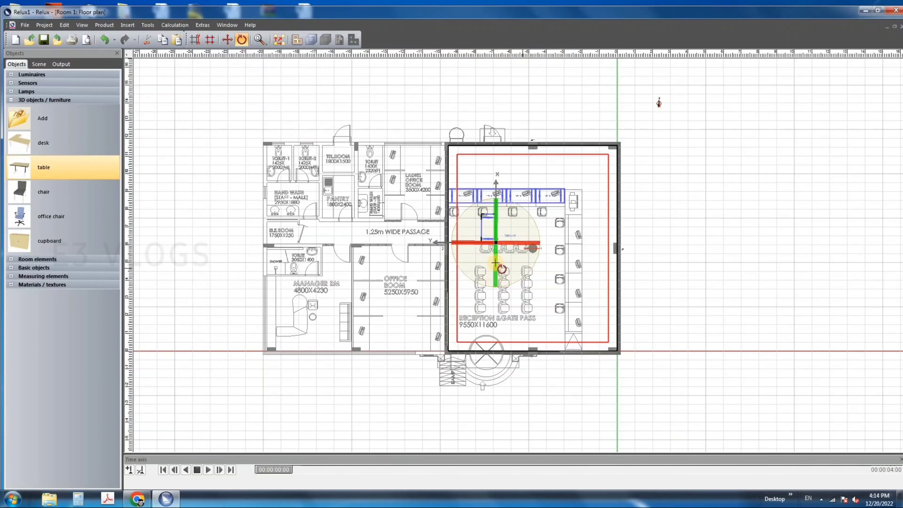
Move the rotated table to the upper end of the vertical counter and paste copies down the counter for four tables.
{"action": "right_click", "coordinate": [487, 236]}
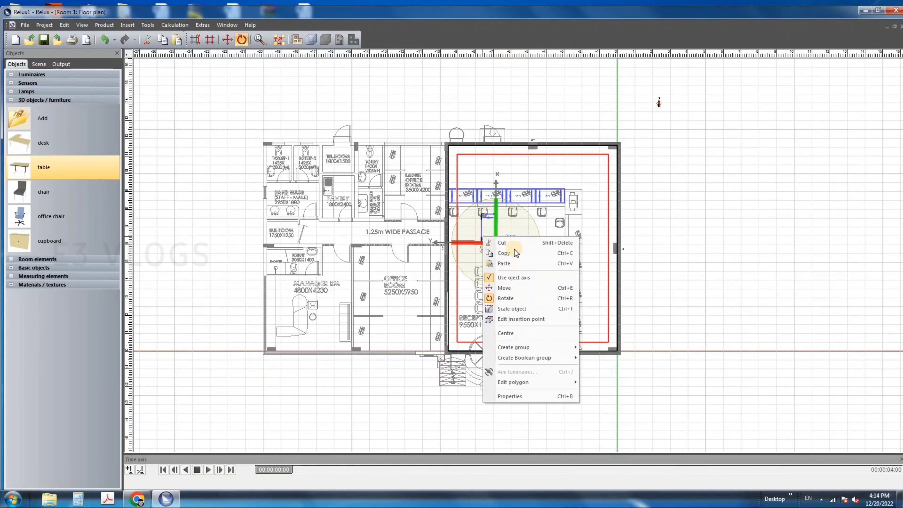
{"action": "left_click", "coordinate": [507, 289]}
{"action": "right_click", "coordinate": [515, 228]}
{"action": "left_click", "coordinate": [534, 281]}
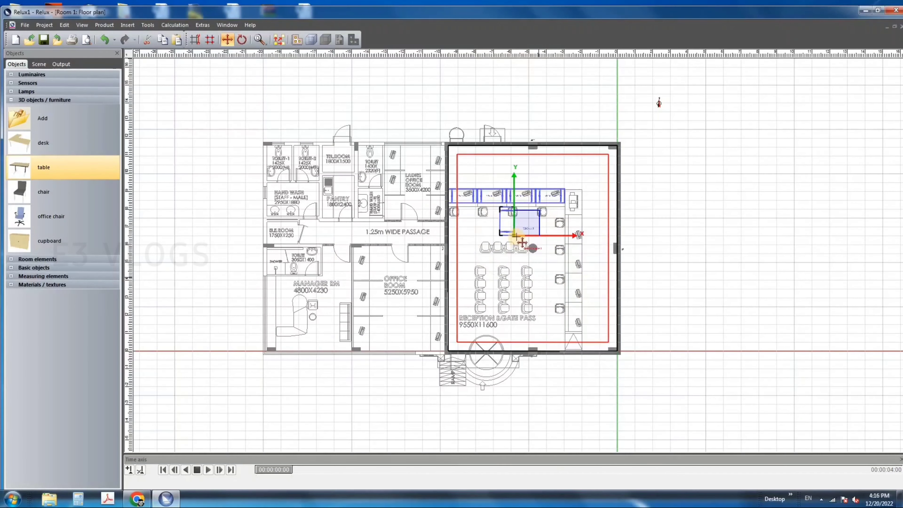
{"action": "left_click_drag", "start_coordinate": [516, 227], "coordinate": [586, 236]}
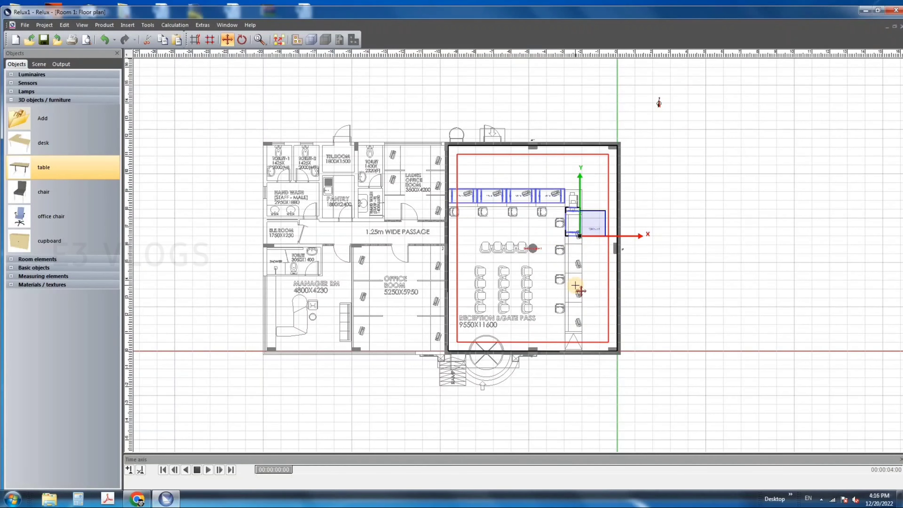
{"action": "key", "text": "ctrl+v"}
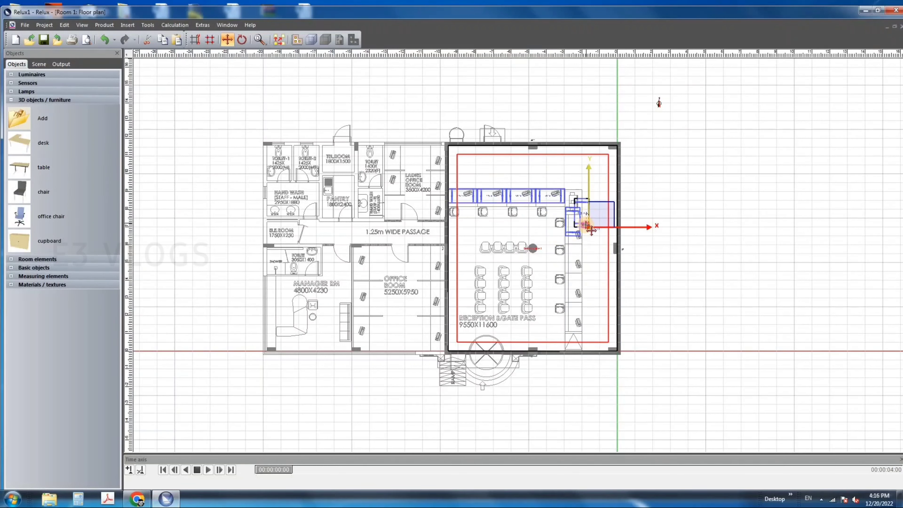
{"action": "left_click_drag", "start_coordinate": [586, 225], "coordinate": [585, 325]}
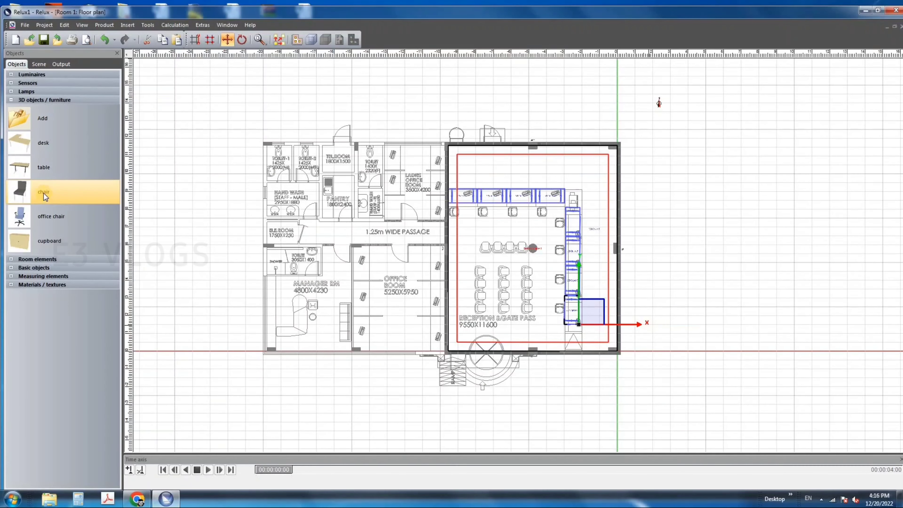
Place four office chairs behind the horizontal counter, one at each table.
{"action": "left_click_drag", "start_coordinate": [52, 216], "coordinate": [460, 190]}
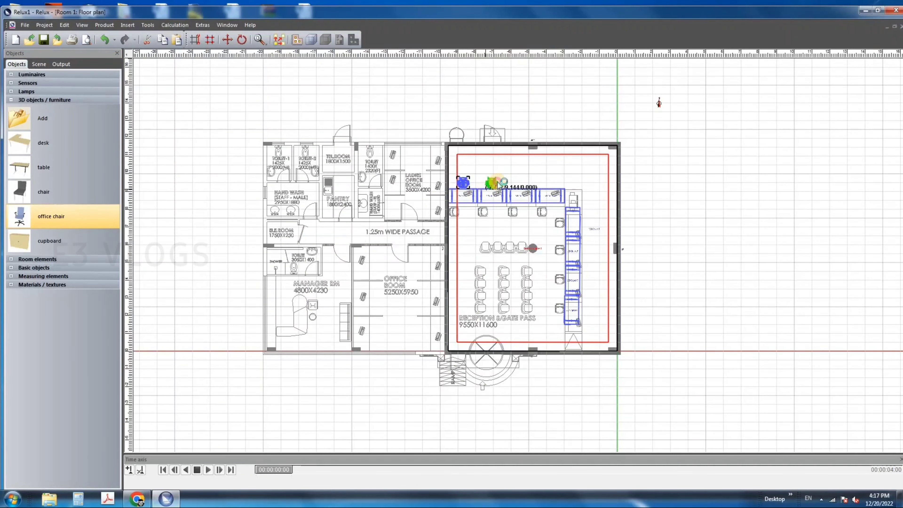
{"action": "left_click", "coordinate": [492, 183]}
{"action": "left_click", "coordinate": [520, 184]}
{"action": "left_click", "coordinate": [550, 183]}
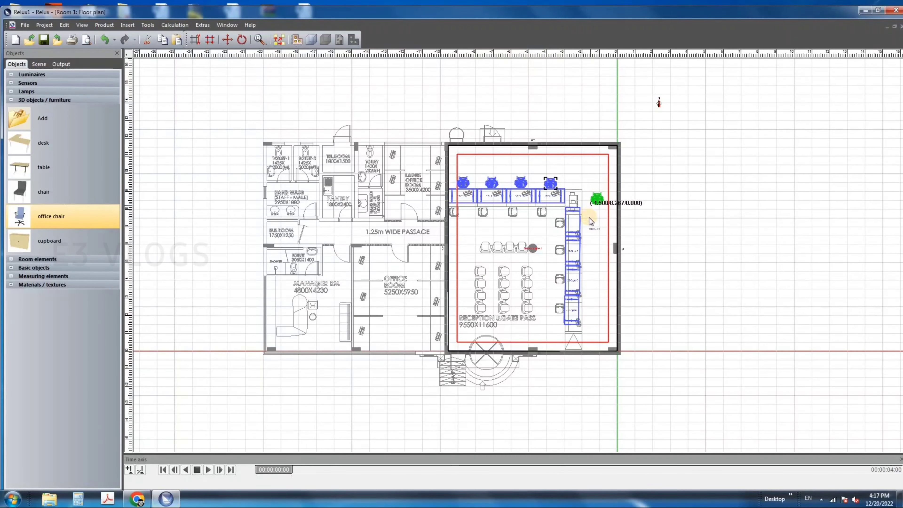
Place an office chair beside the vertical counter and rotate it to face the tables.
{"action": "left_click", "coordinate": [598, 237]}
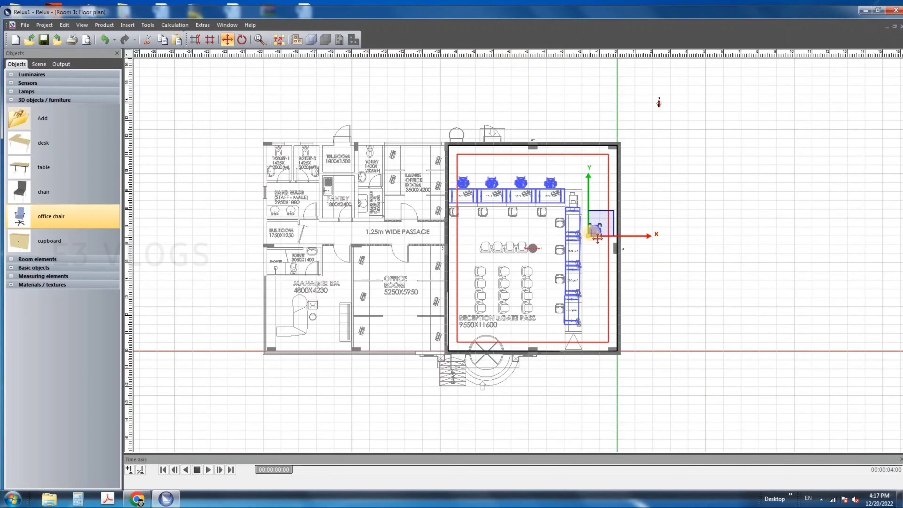
{"action": "right_click", "coordinate": [597, 238]}
{"action": "left_click", "coordinate": [609, 297]}
{"action": "left_click_drag", "start_coordinate": [601, 236], "coordinate": [604, 238]}
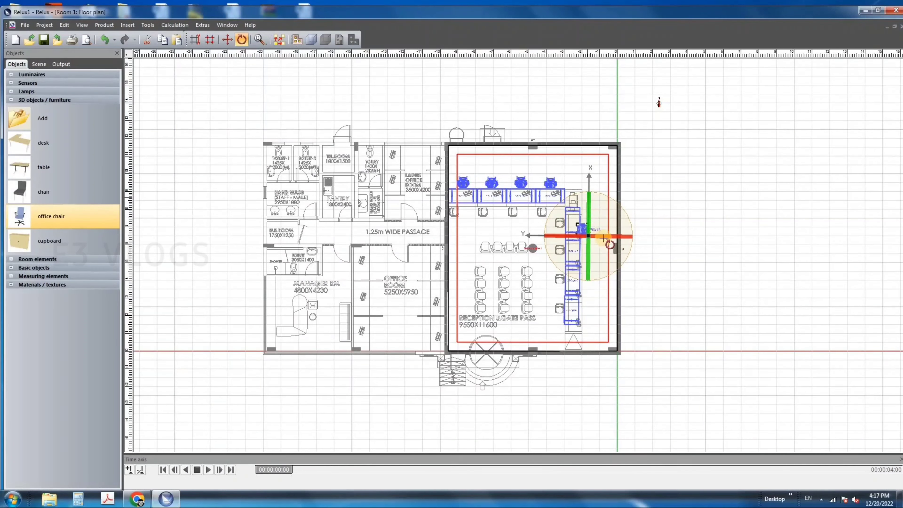
Align the rotated office chair with the uppermost table of the vertical counter and copy it to the three tables below.
{"action": "right_click", "coordinate": [583, 236]}
{"action": "left_click", "coordinate": [605, 285]}
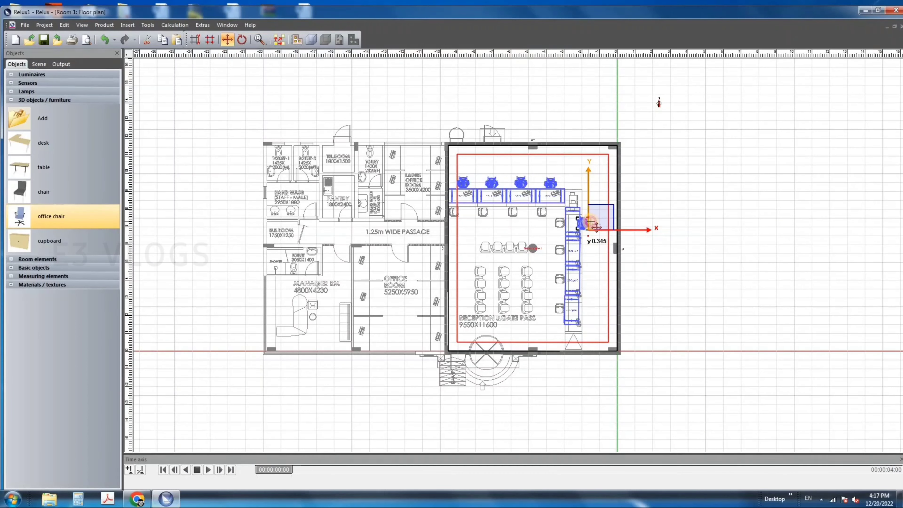
{"action": "left_click_drag", "start_coordinate": [589, 230], "coordinate": [587, 322]}
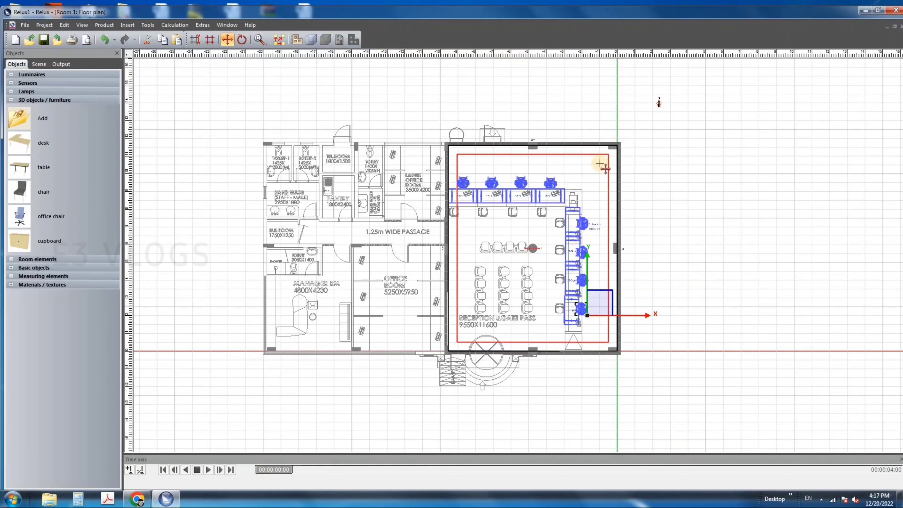
Add visitor chairs along both counters and a cupboard in the room's upper-left corner, and view the furnished room in 3D.
{"action": "left_click", "coordinate": [54, 218]}
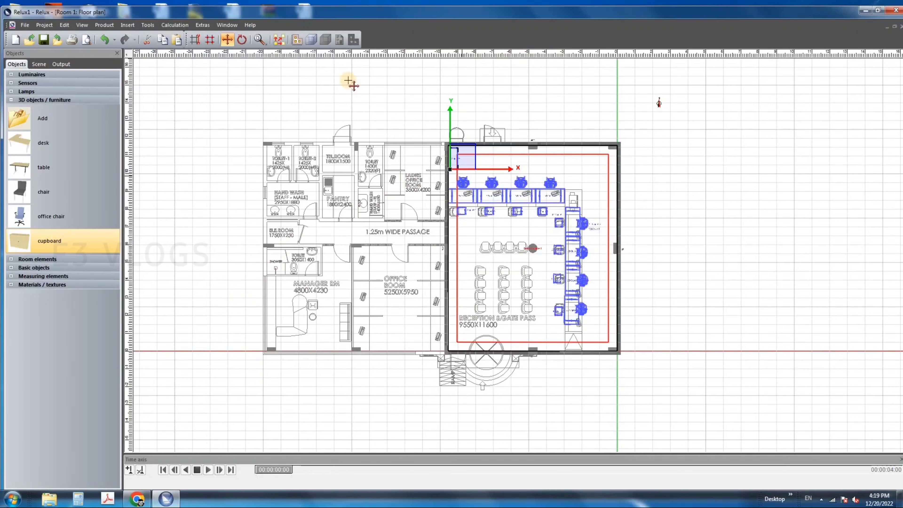
{"action": "left_click", "coordinate": [312, 43]}
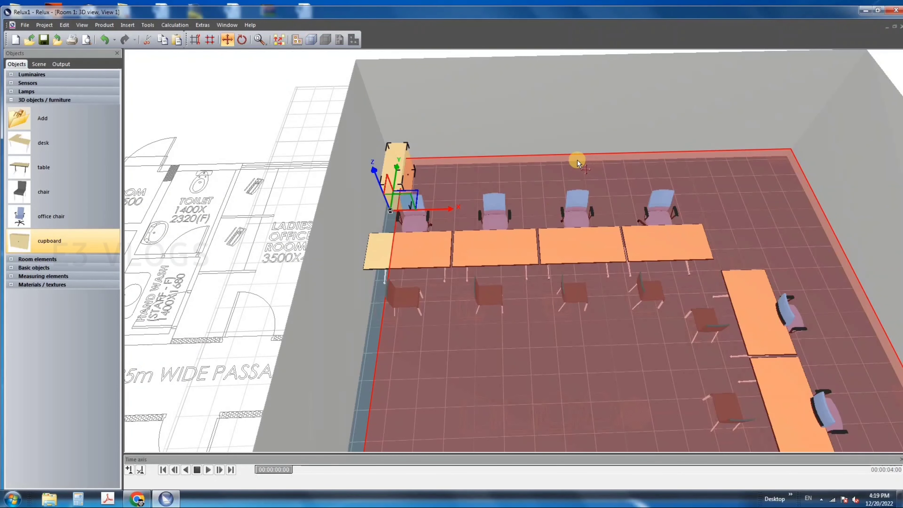
Examine the furnished room from several angles in the 3D view, and return to the floor plan.
{"action": "scroll", "coordinate": [575, 164], "scroll_direction": "down", "scroll_amount": 5}
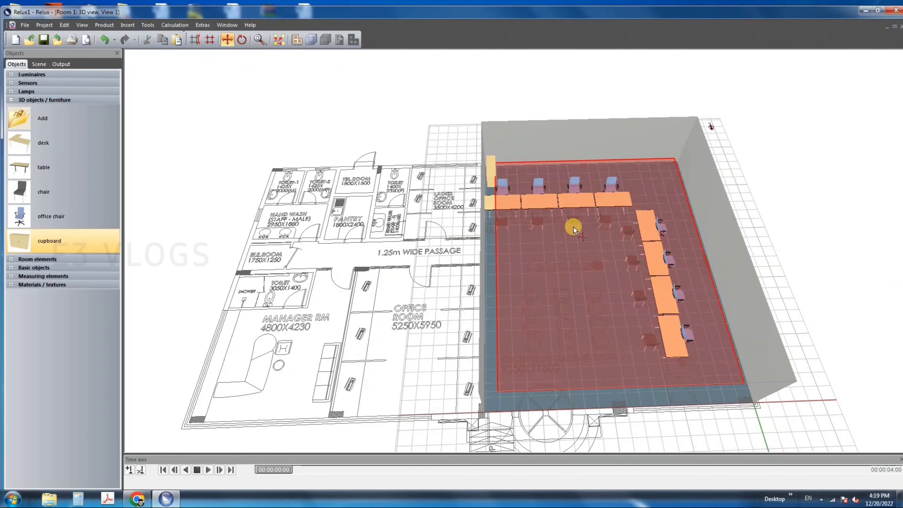
{"action": "scroll", "coordinate": [576, 246], "scroll_direction": "down", "scroll_amount": 2}
{"action": "middle_click_drag", "start_coordinate": [569, 287], "coordinate": [570, 206]}
{"action": "scroll", "coordinate": [597, 263], "scroll_direction": "up", "scroll_amount": 6}
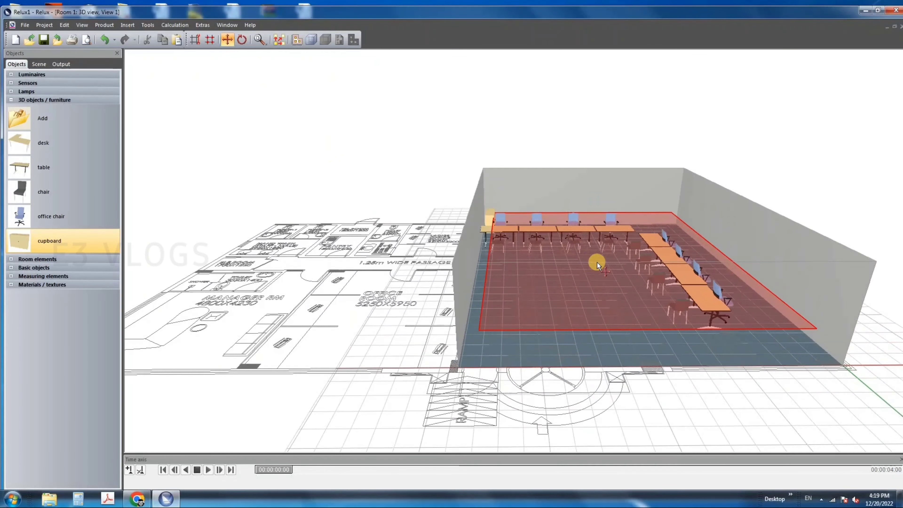
{"action": "middle_click_drag", "start_coordinate": [629, 268], "coordinate": [651, 262]}
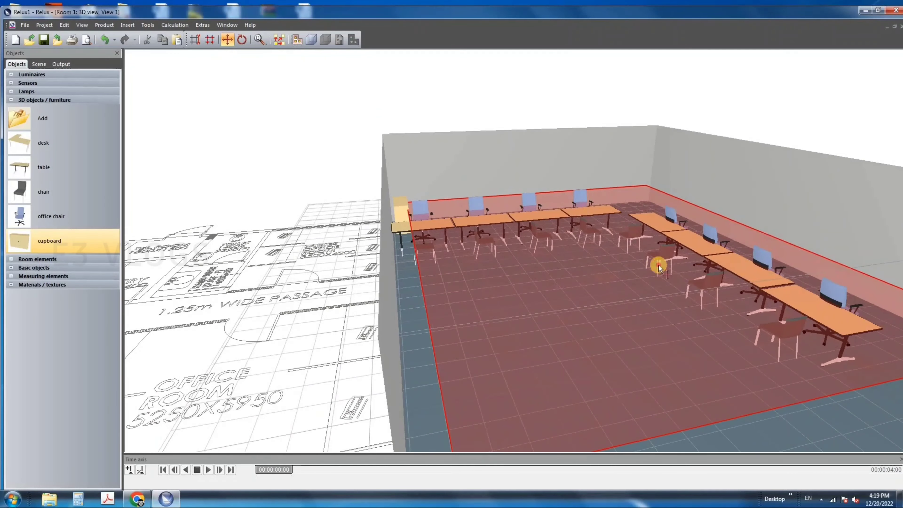
{"action": "left_click", "coordinate": [297, 39]}
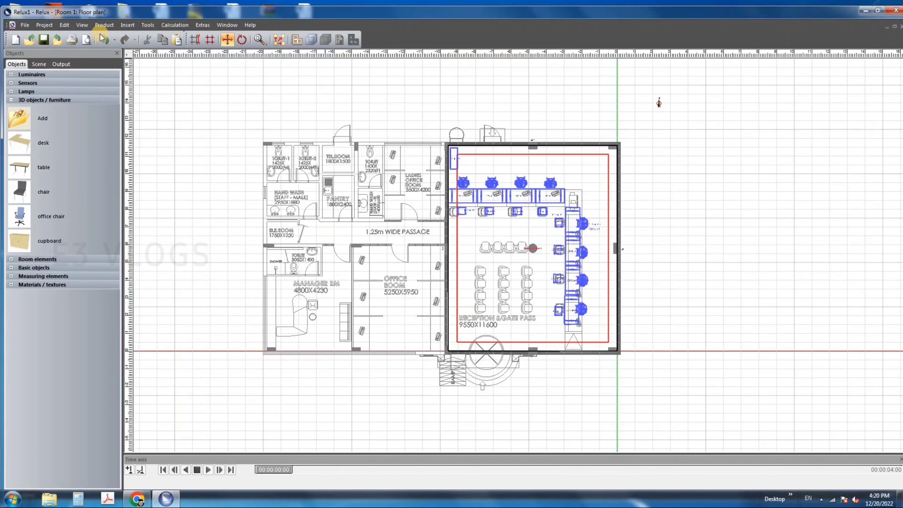
Open the product selection for a new single luminaire.
{"action": "left_click", "coordinate": [124, 27]}
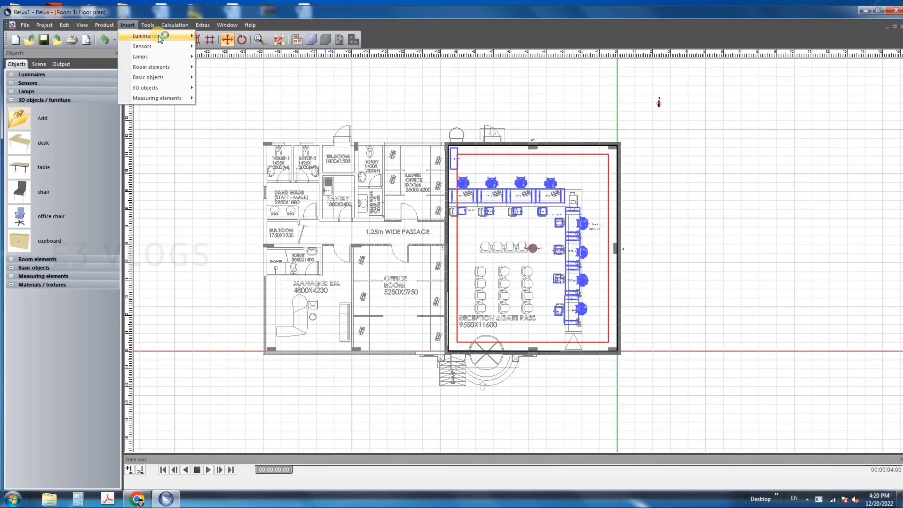
{"action": "mouse_move", "coordinate": [179, 40]}
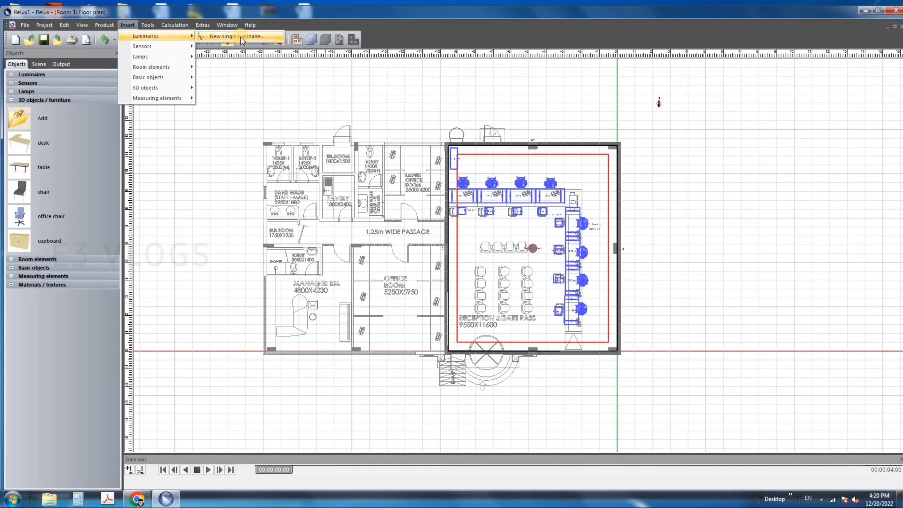
{"action": "left_click", "coordinate": [24, 75]}
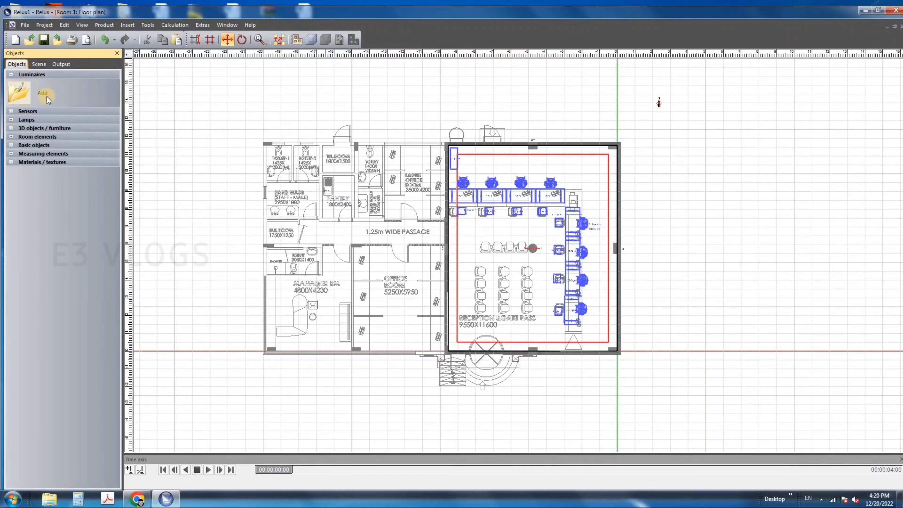
{"action": "left_click", "coordinate": [128, 25]}
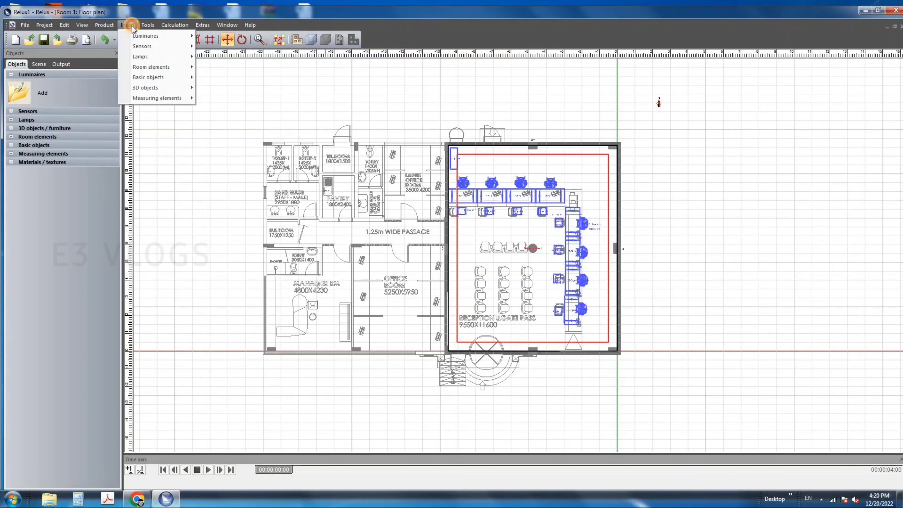
{"action": "mouse_move", "coordinate": [159, 36]}
{"action": "left_click", "coordinate": [233, 36]}
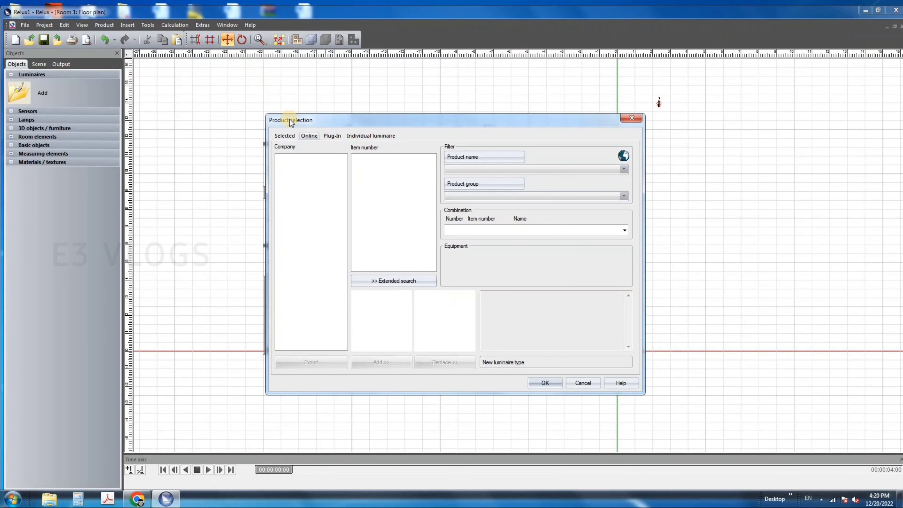
Look through the luminaire sources and preview several online ANSELL track spotlights, including A/3ULEDS0/CW/W + AUTRA/50/40.
{"action": "left_click", "coordinate": [285, 136]}
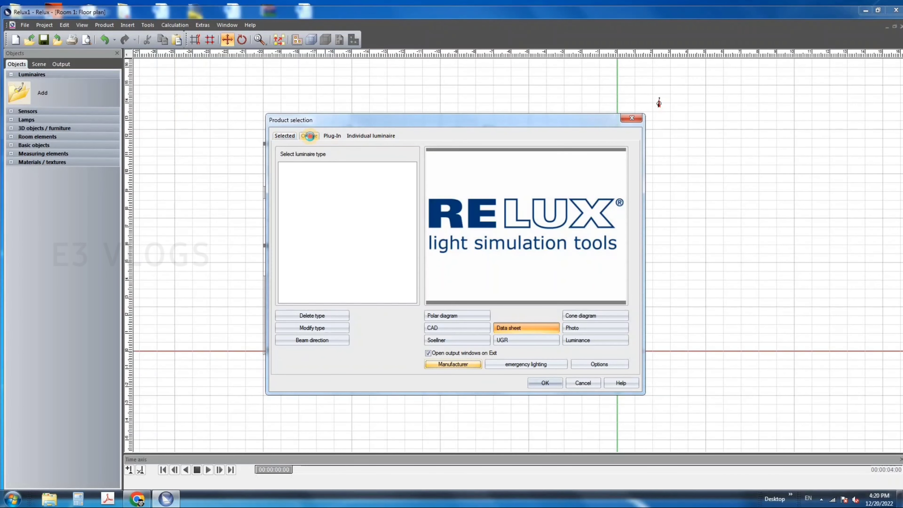
{"action": "left_click", "coordinate": [309, 135]}
{"action": "left_click", "coordinate": [332, 136]}
{"action": "left_click", "coordinate": [358, 136]}
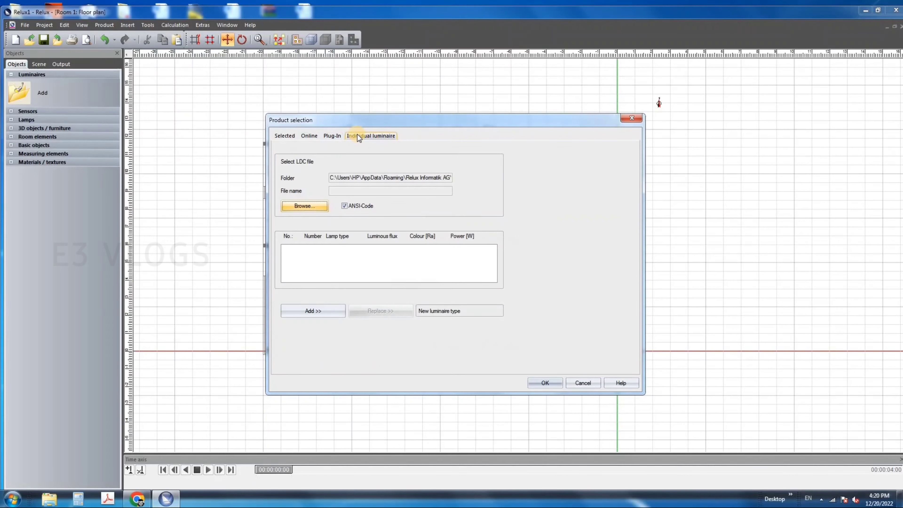
{"action": "left_click", "coordinate": [300, 136]}
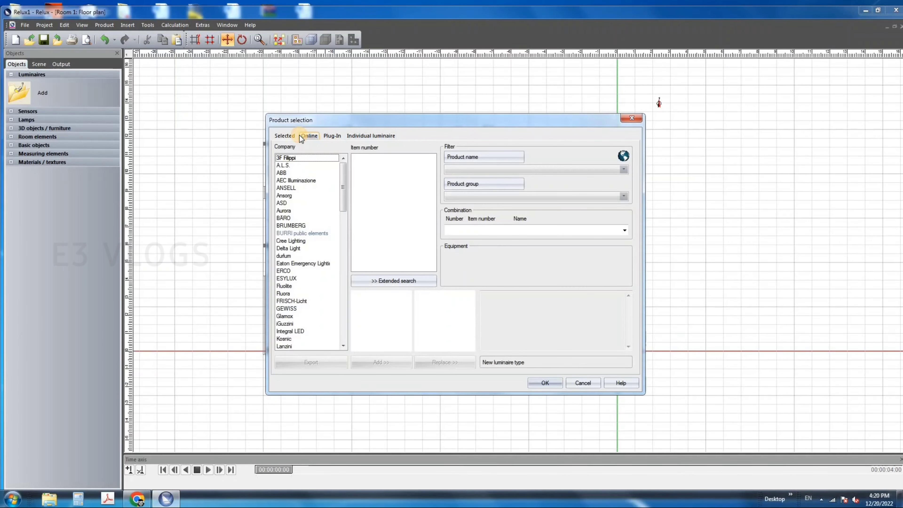
{"action": "left_click", "coordinate": [285, 188]}
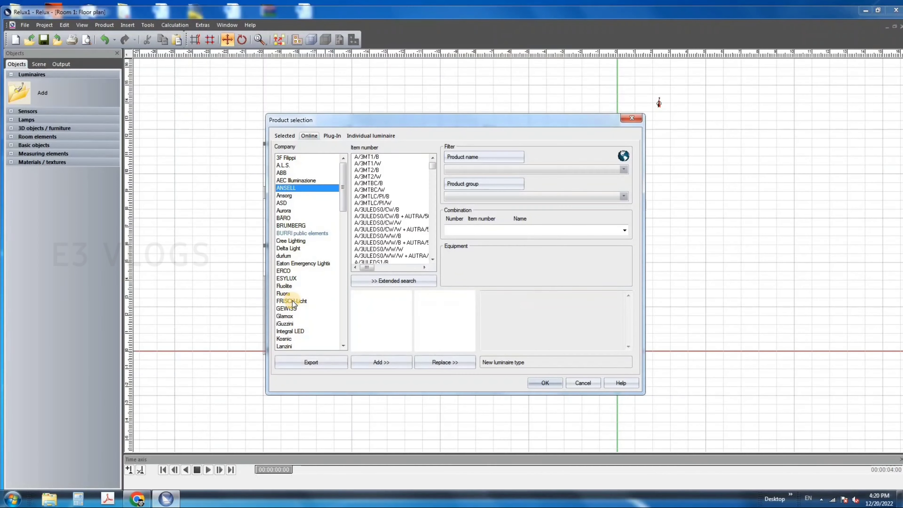
{"action": "left_click", "coordinate": [372, 196]}
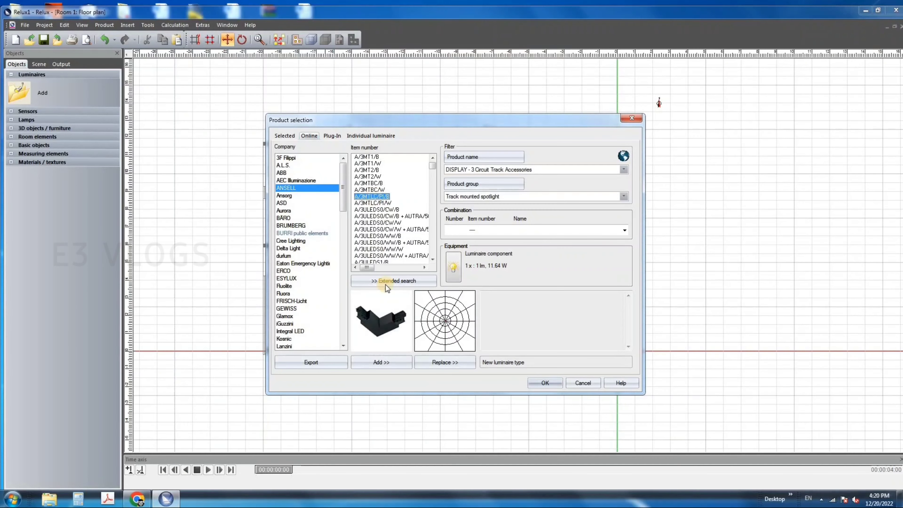
{"action": "left_click", "coordinate": [373, 203]}
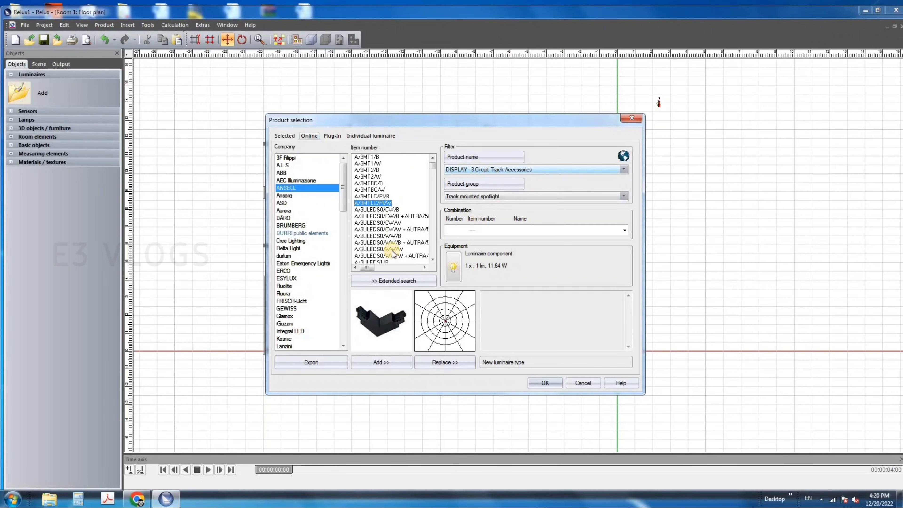
{"action": "left_click", "coordinate": [380, 229]}
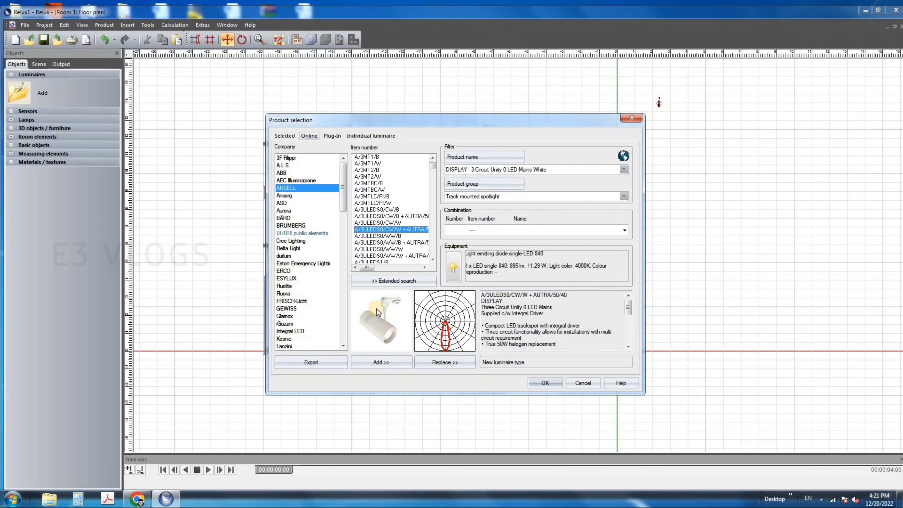
Load the individual luminaire file IES_PB136WHXKN01_600x600_4000K_36W.IES from the IES folder and add it to the project.
{"action": "left_click", "coordinate": [359, 137]}
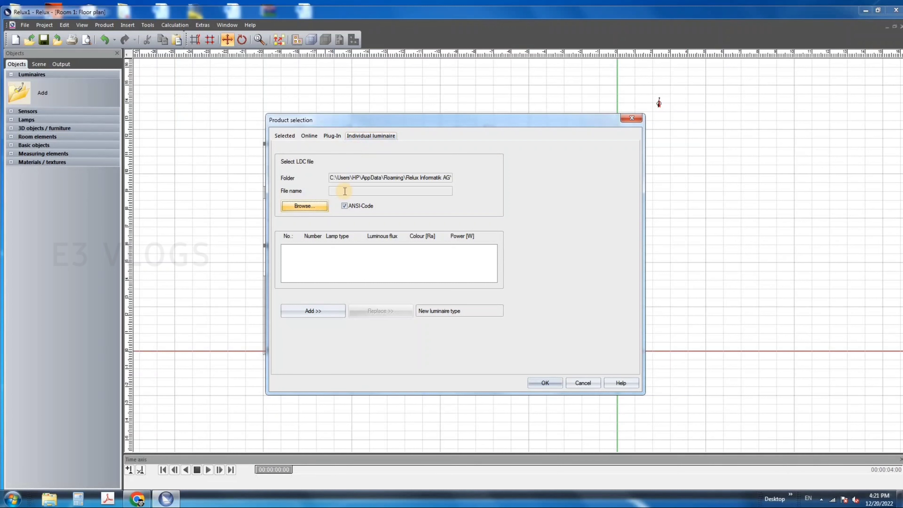
{"action": "left_click", "coordinate": [304, 206]}
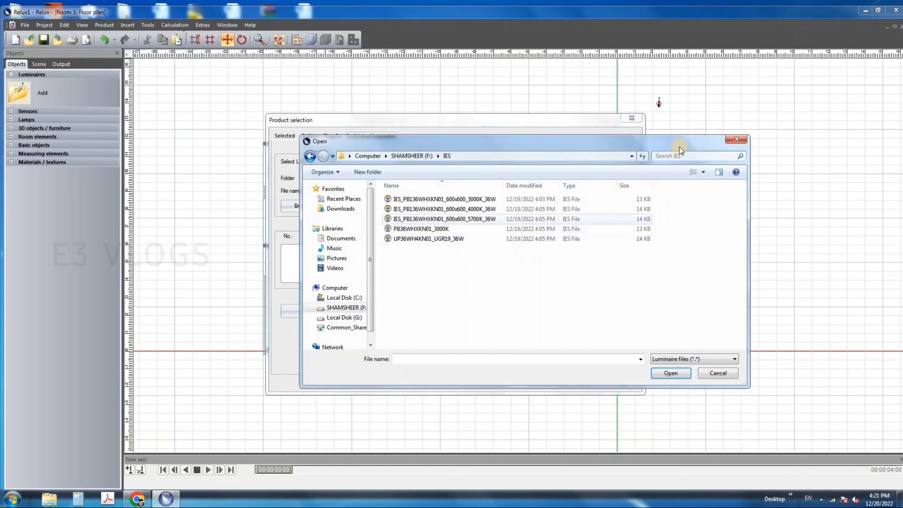
{"action": "left_click", "coordinate": [480, 211]}
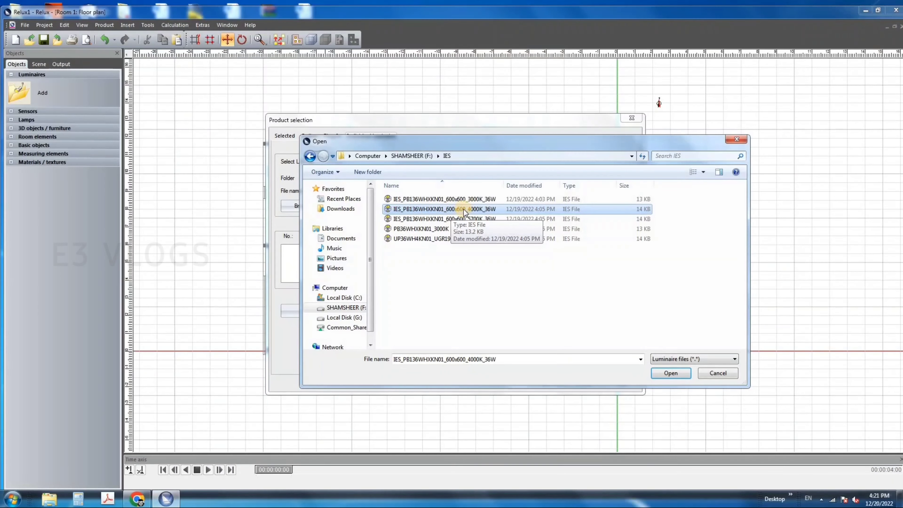
{"action": "left_click", "coordinate": [676, 372]}
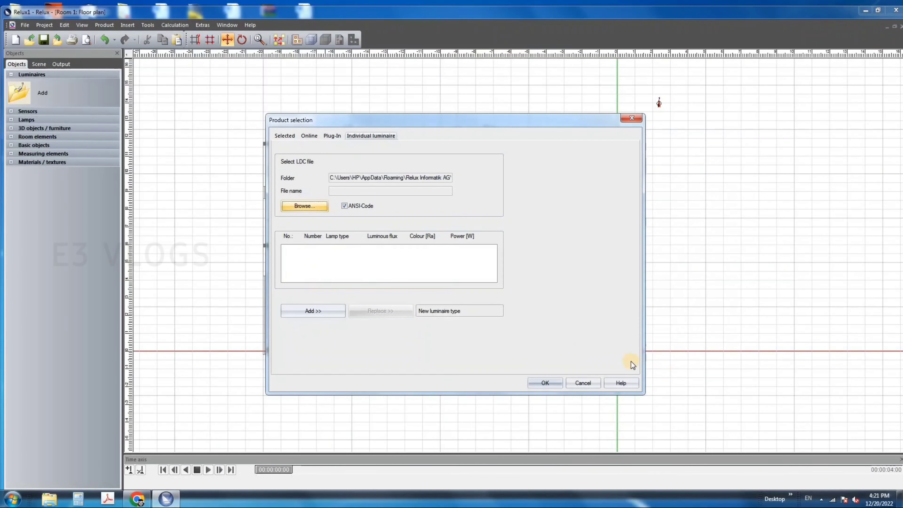
{"action": "left_click", "coordinate": [311, 310]}
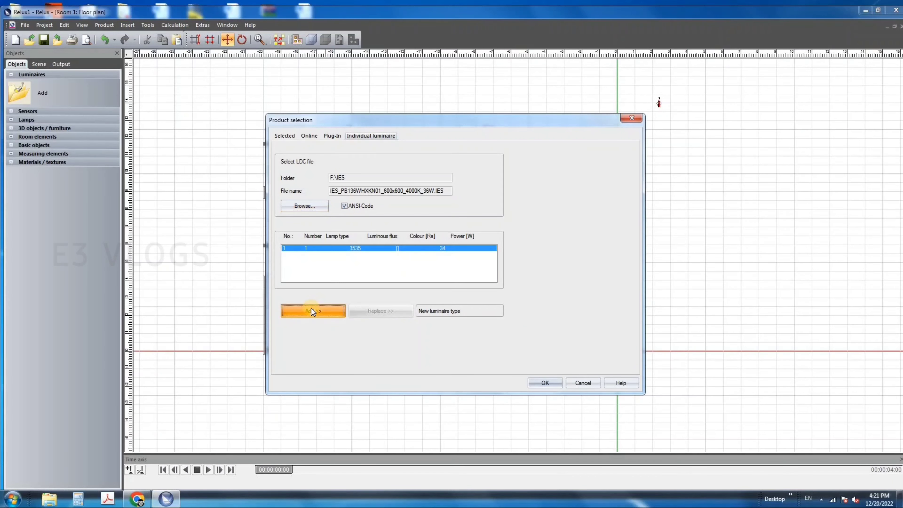
{"action": "left_click", "coordinate": [552, 383]}
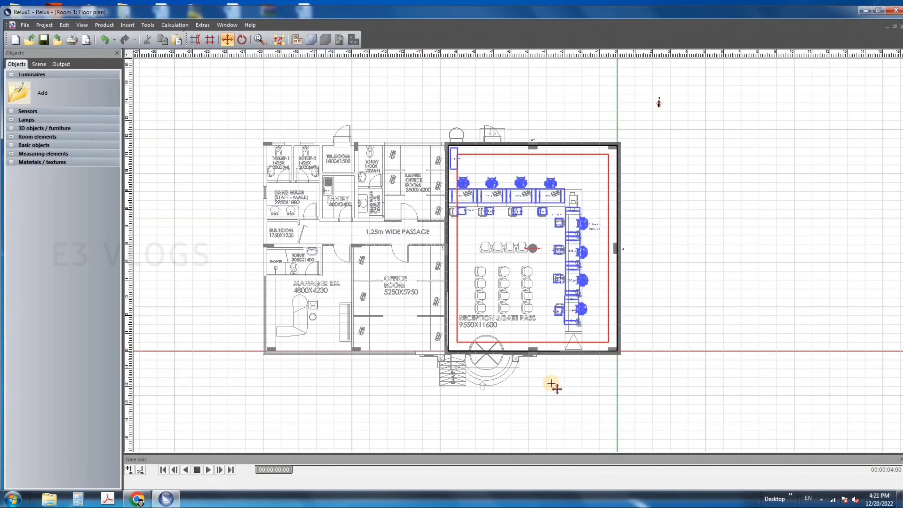
Place sixteen IES PB136WHXKN01 600x600 4000K 36W luminaires by hand in four rows of four across the reception and gate pass room.
{"action": "left_click", "coordinate": [48, 117]}
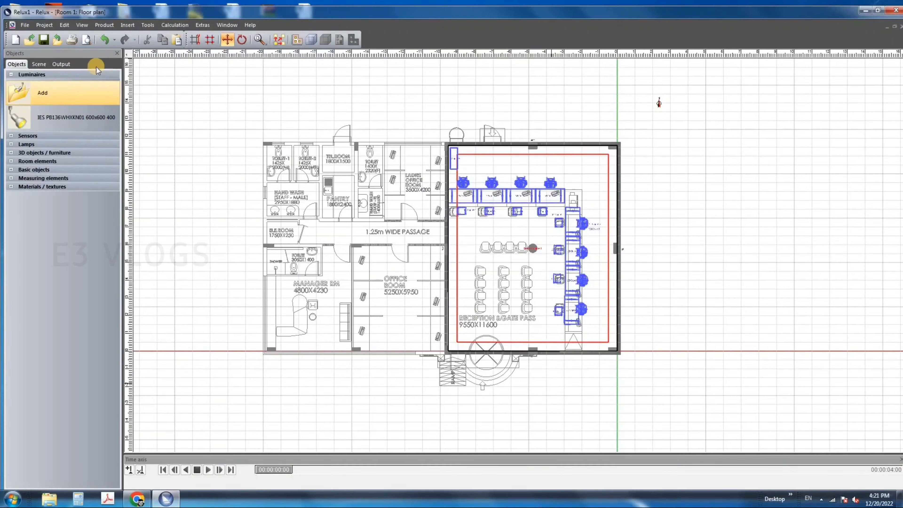
{"action": "left_click", "coordinate": [128, 25]}
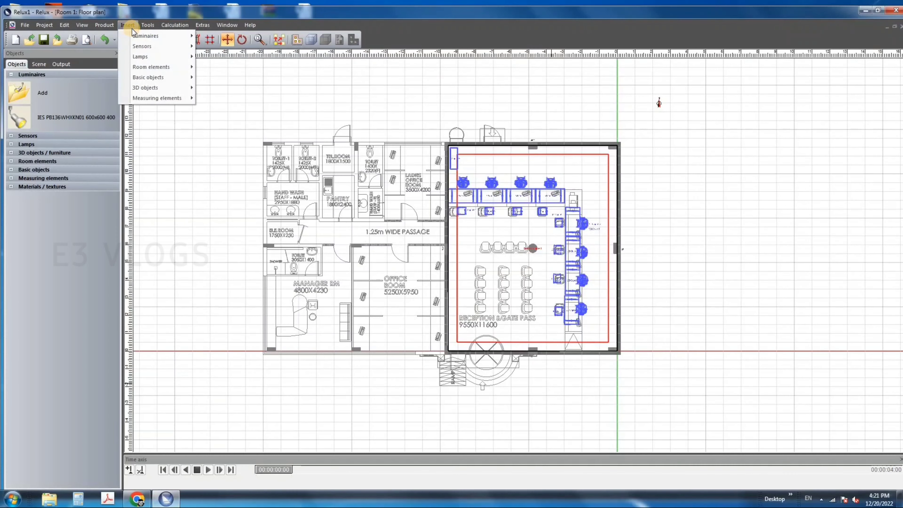
{"action": "mouse_move", "coordinate": [142, 34]}
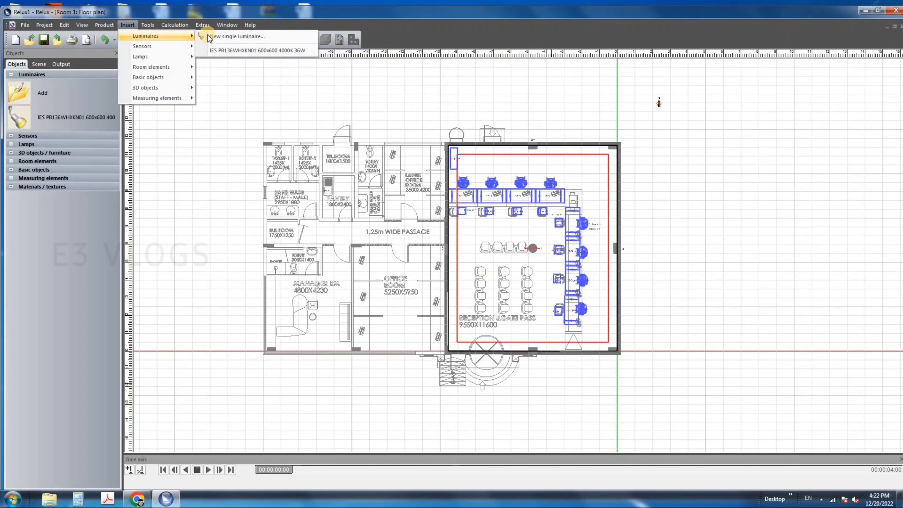
{"action": "left_click", "coordinate": [257, 51]}
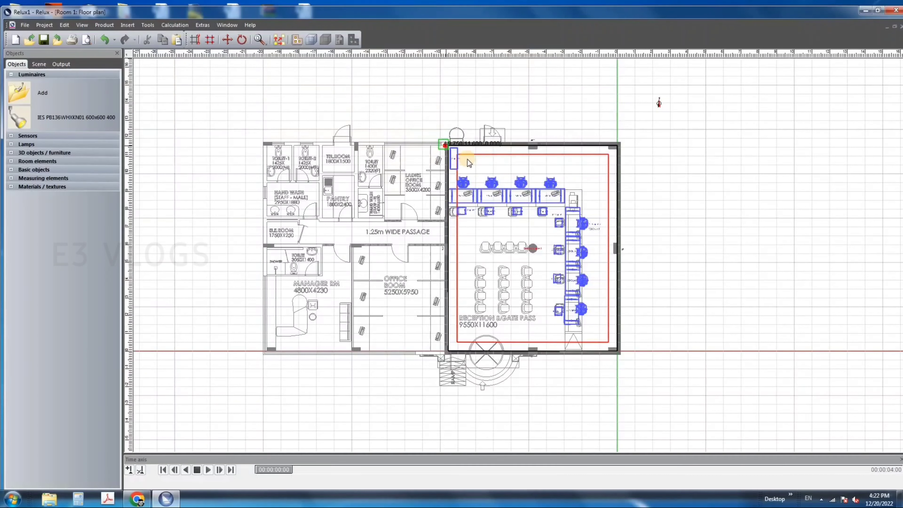
{"action": "left_click", "coordinate": [514, 170]}
{"action": "left_click", "coordinate": [556, 169]}
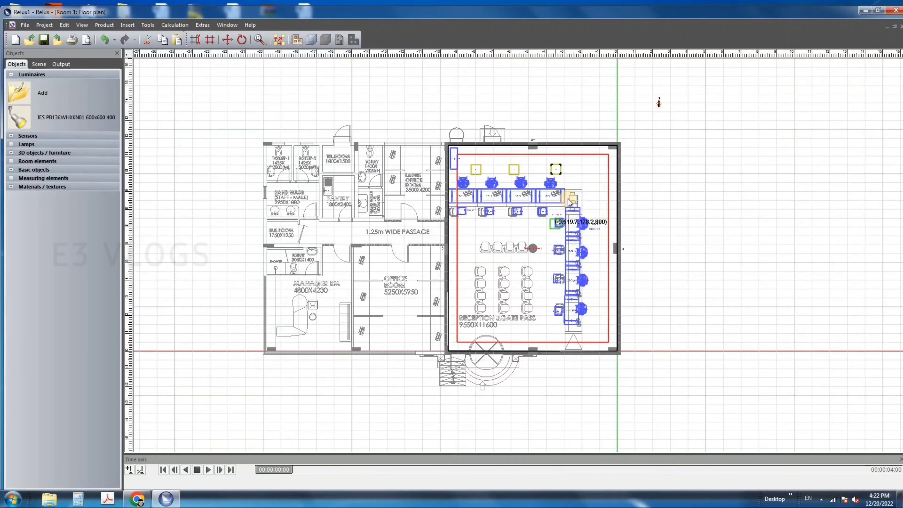
{"action": "left_click", "coordinate": [592, 171]}
{"action": "left_click", "coordinate": [473, 217]}
{"action": "left_click", "coordinate": [517, 218]}
{"action": "left_click", "coordinate": [558, 216]}
{"action": "left_click", "coordinate": [597, 215]}
{"action": "left_click", "coordinate": [475, 255]}
{"action": "left_click", "coordinate": [520, 253]}
{"action": "left_click", "coordinate": [557, 257]}
{"action": "left_click", "coordinate": [597, 258]}
{"action": "left_click", "coordinate": [474, 301]}
{"action": "left_click", "coordinate": [526, 299]}
{"action": "left_click", "coordinate": [558, 301]}
{"action": "left_click", "coordinate": [599, 298]}
{"action": "left_click", "coordinate": [299, 41]}
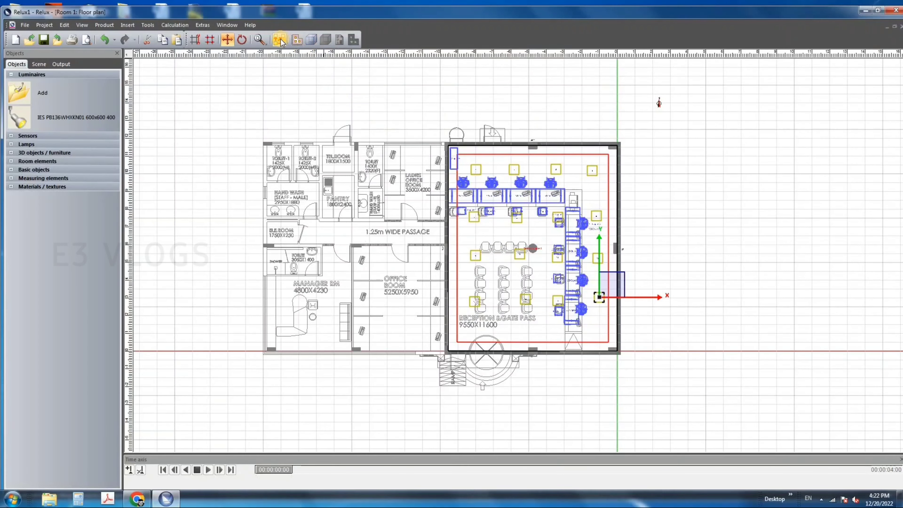
Open the print manager, review the report's project details, floor plan and wall data pages, and close it.
{"action": "left_click", "coordinate": [71, 41]}
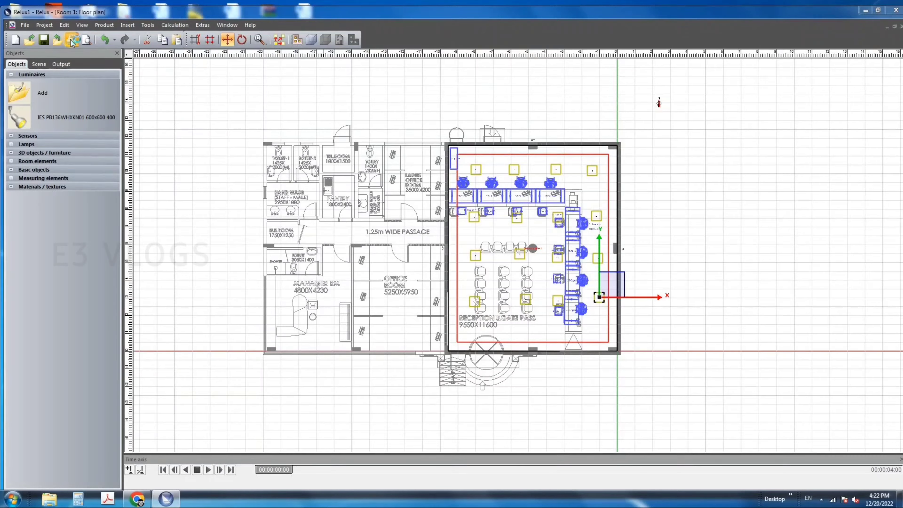
{"action": "scroll", "coordinate": [515, 172], "scroll_direction": "down", "scroll_amount": 1}
{"action": "scroll", "coordinate": [515, 173], "scroll_direction": "down", "scroll_amount": 5}
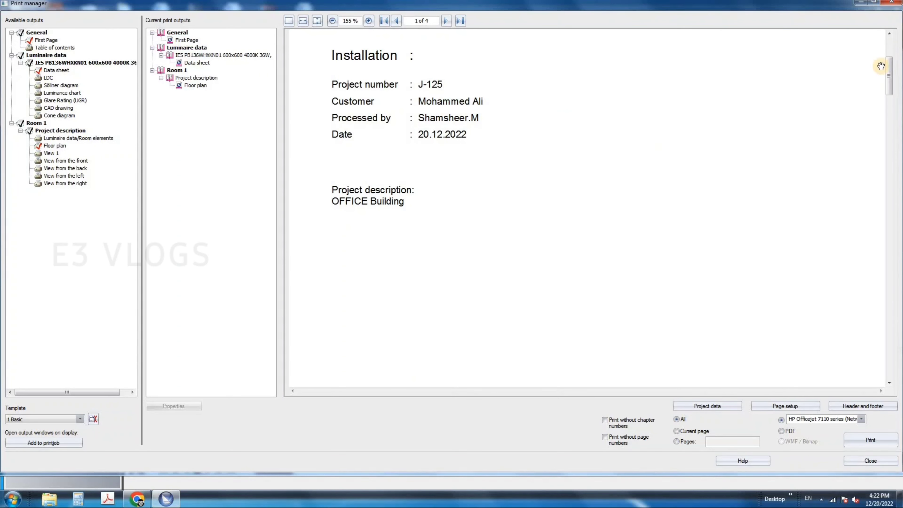
{"action": "left_click_drag", "start_coordinate": [893, 81], "coordinate": [883, 231]}
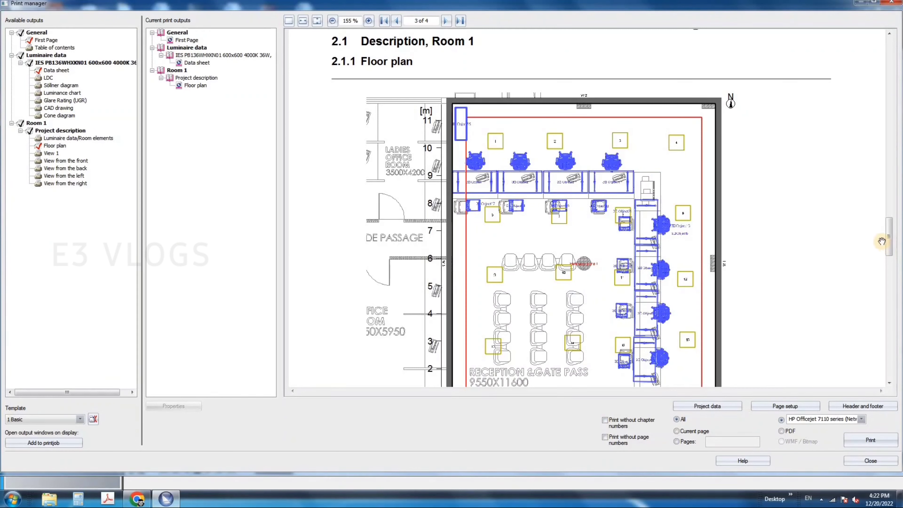
{"action": "left_click_drag", "start_coordinate": [890, 248], "coordinate": [890, 293]}
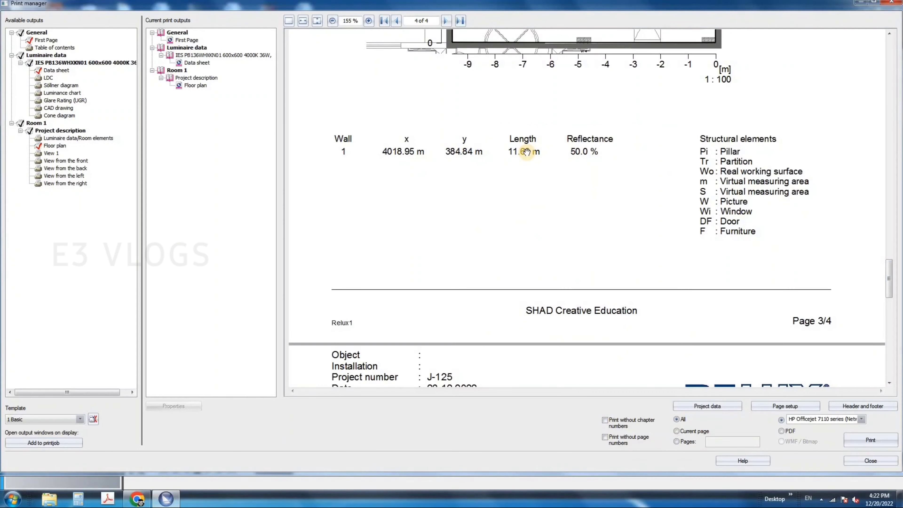
{"action": "scroll", "coordinate": [521, 166], "scroll_direction": "down", "scroll_amount": 10}
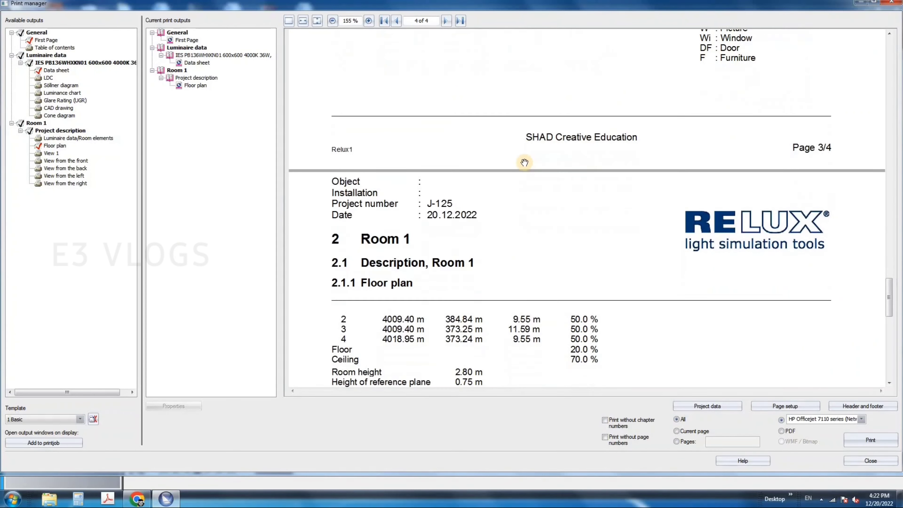
{"action": "scroll", "coordinate": [530, 150], "scroll_direction": "down", "scroll_amount": 7}
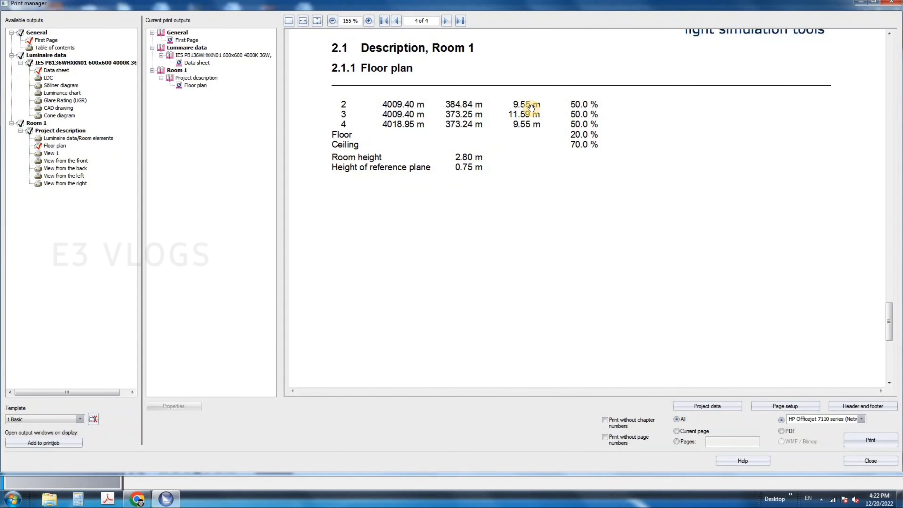
{"action": "left_click", "coordinate": [892, 3]}
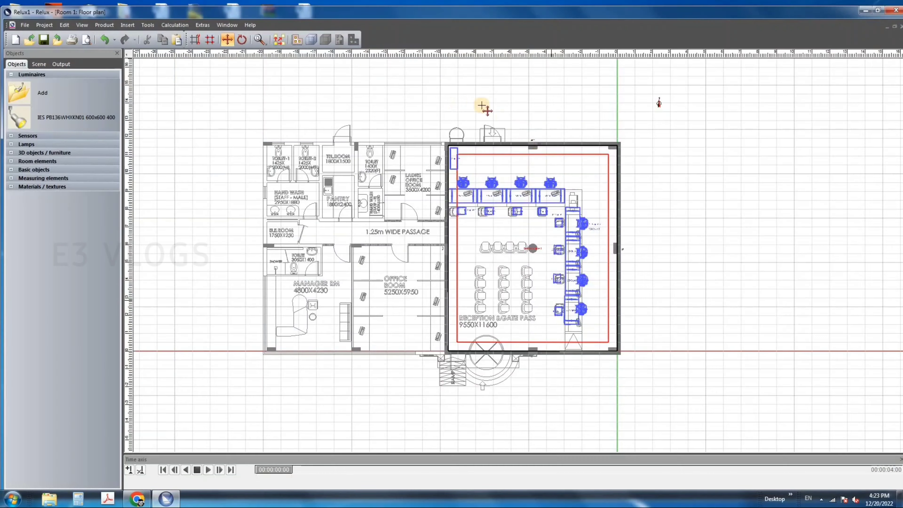
Open EasyLux planning for the room with IES PB136WHXKN01 600x600 4000K 36W as the luminaire type.
{"action": "left_click", "coordinate": [279, 41]}
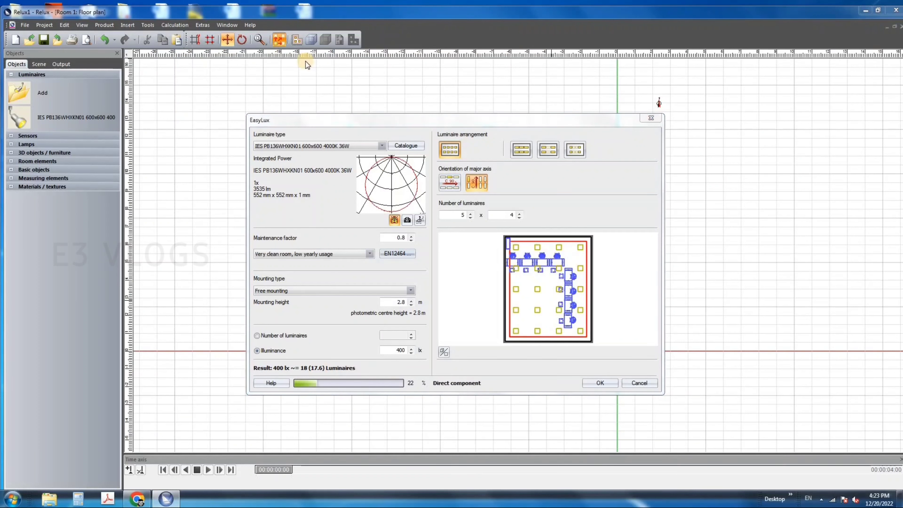
{"action": "left_click", "coordinate": [382, 146]}
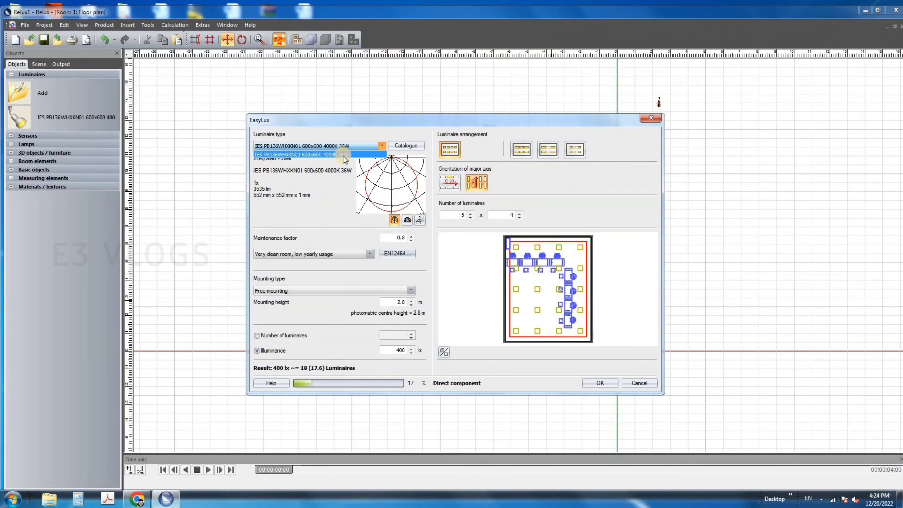
{"action": "left_click", "coordinate": [407, 147]}
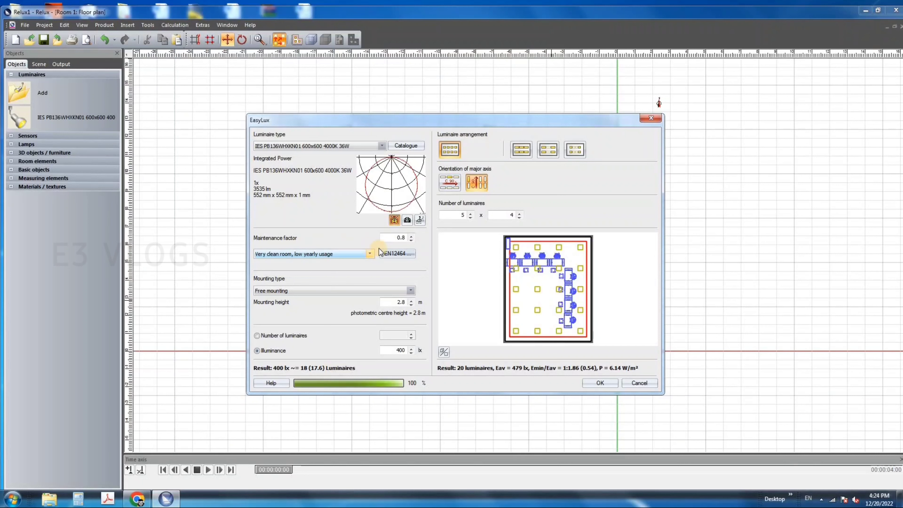
Try the clean room and exterior installation 3-year maintenance presets, and return to very clean room, low yearly usage.
{"action": "left_click", "coordinate": [371, 254]}
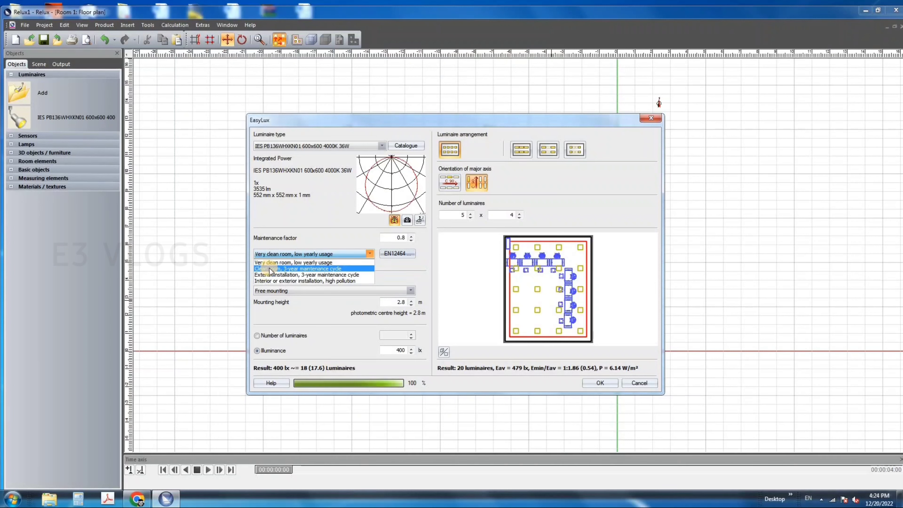
{"action": "left_click", "coordinate": [294, 269]}
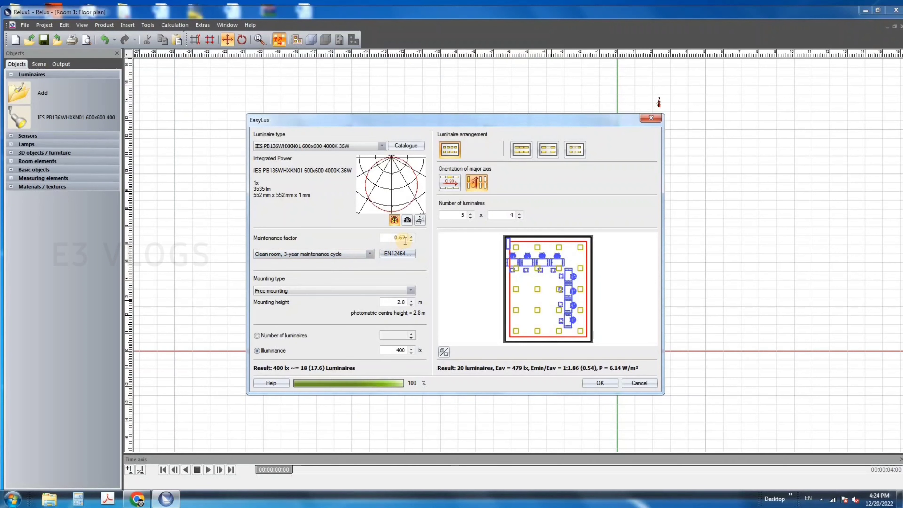
{"action": "left_click", "coordinate": [364, 255]}
{"action": "left_click", "coordinate": [312, 270]}
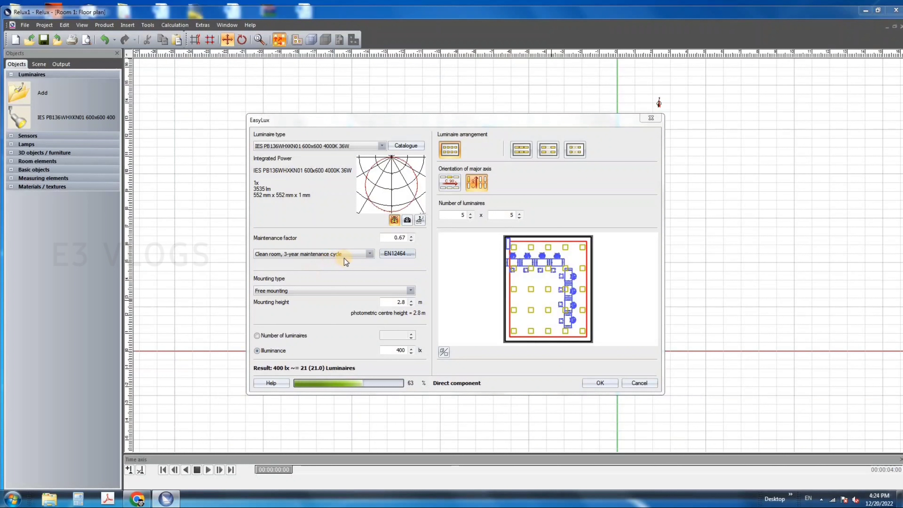
{"action": "left_click", "coordinate": [363, 255]}
{"action": "left_click", "coordinate": [310, 269]}
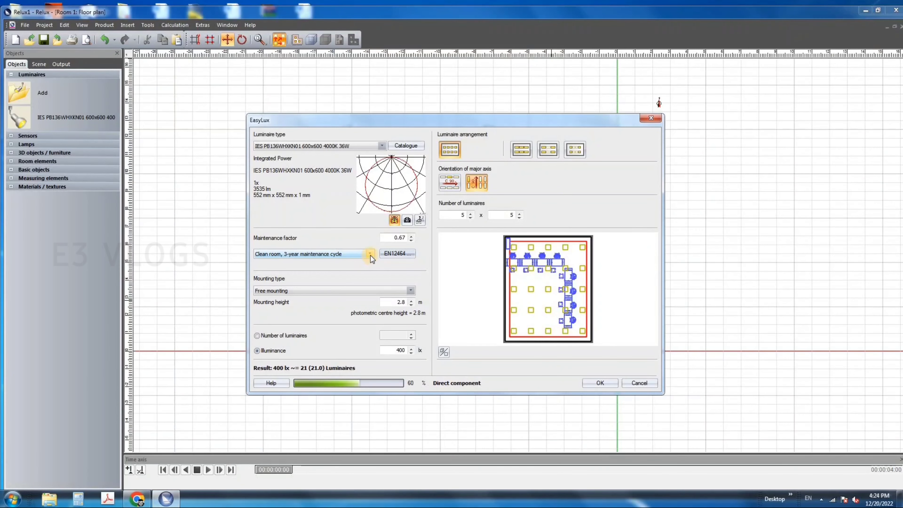
{"action": "left_click", "coordinate": [370, 255]}
{"action": "left_click", "coordinate": [306, 269]}
{"action": "left_click", "coordinate": [370, 254]}
{"action": "left_click", "coordinate": [340, 274]}
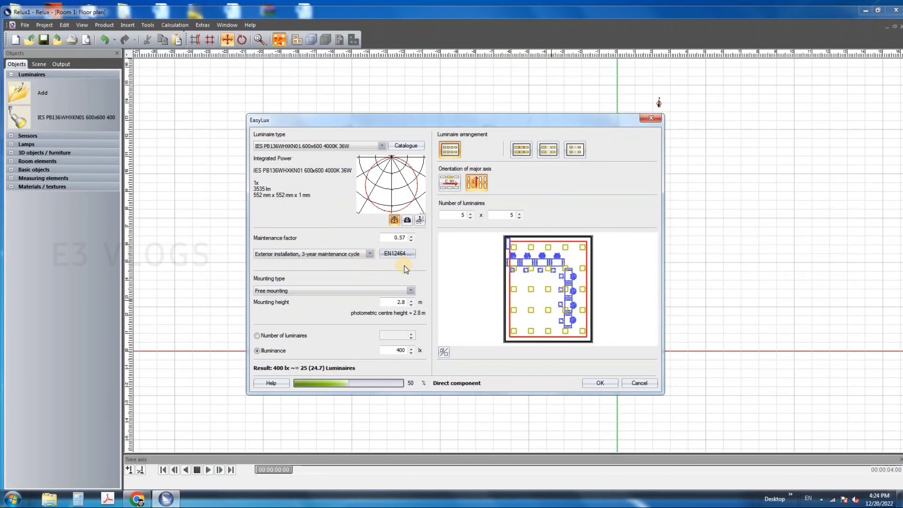
{"action": "left_click", "coordinate": [370, 254]}
{"action": "left_click", "coordinate": [283, 262]}
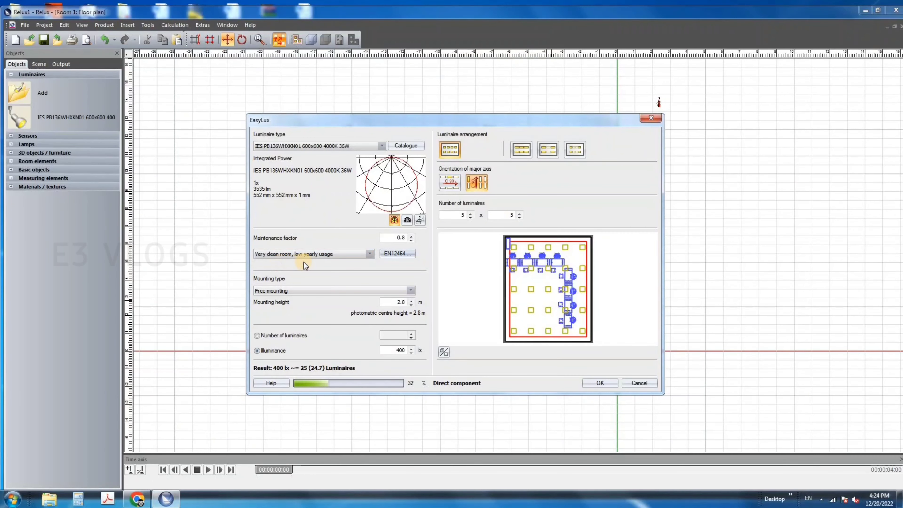
Set the mounting type to ceiling mounting and base the layout on 25 luminaires.
{"action": "left_click", "coordinate": [302, 291]}
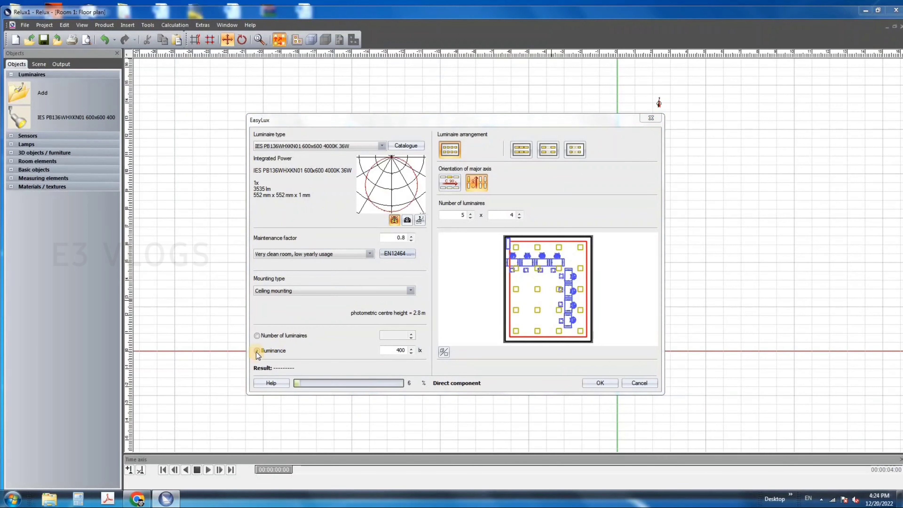
{"action": "left_click", "coordinate": [256, 336]}
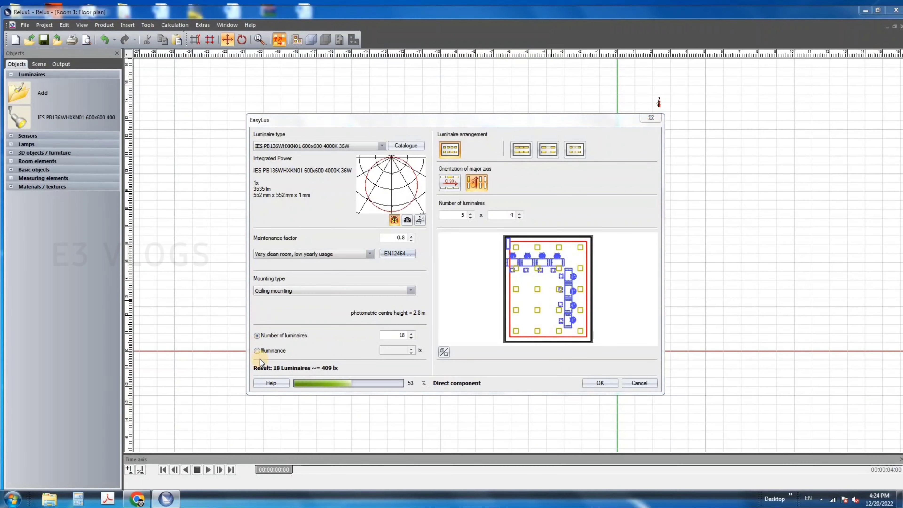
{"action": "left_click_drag", "start_coordinate": [398, 337], "coordinate": [408, 335]}
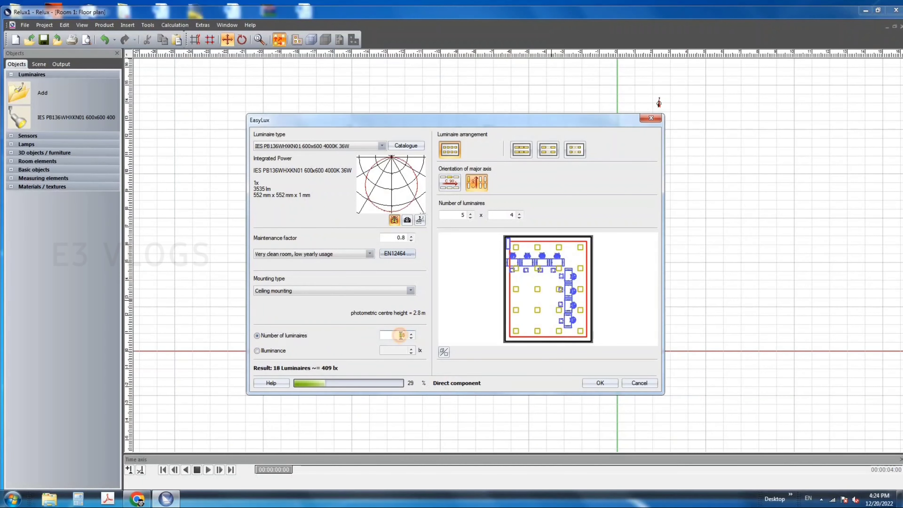
{"action": "type", "text": "25"}
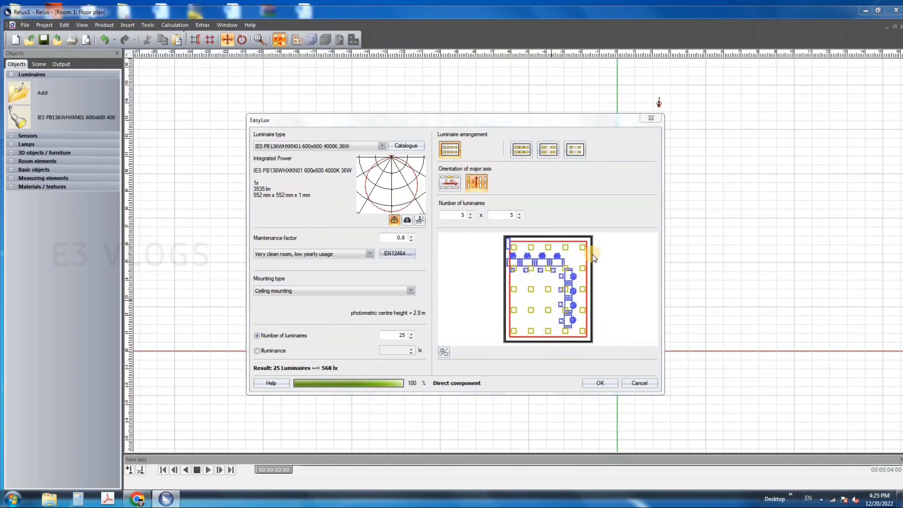
Base the layout on an illuminance of 400 lx and accept the 5 x 4 luminaire arrangement.
{"action": "left_click", "coordinate": [257, 351]}
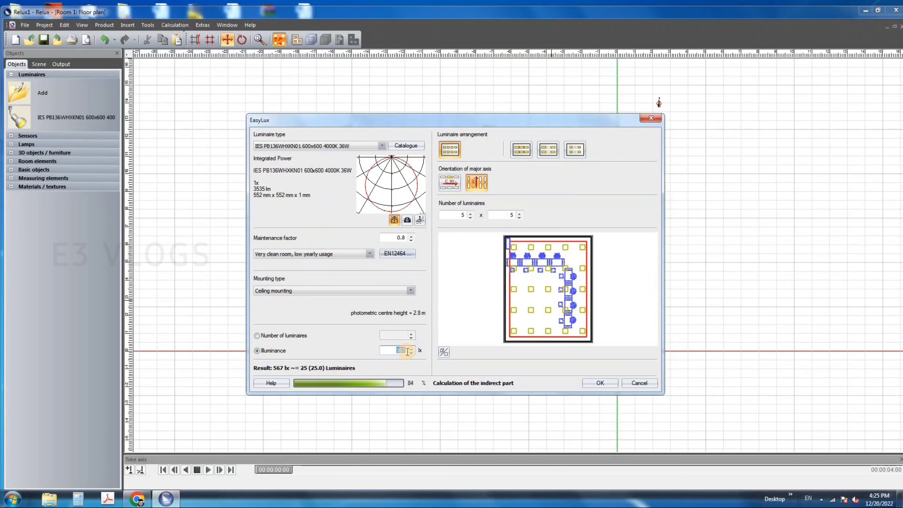
{"action": "type", "text": "00"}
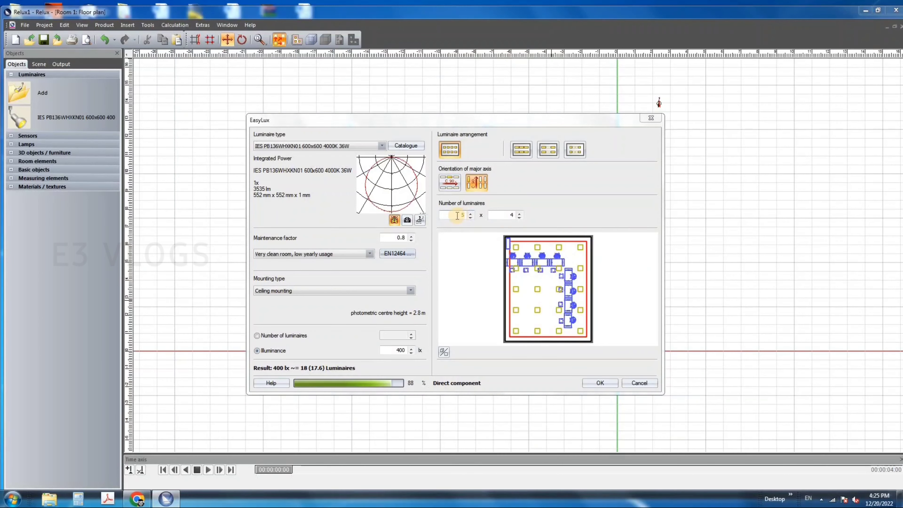
{"action": "left_click", "coordinate": [515, 216]}
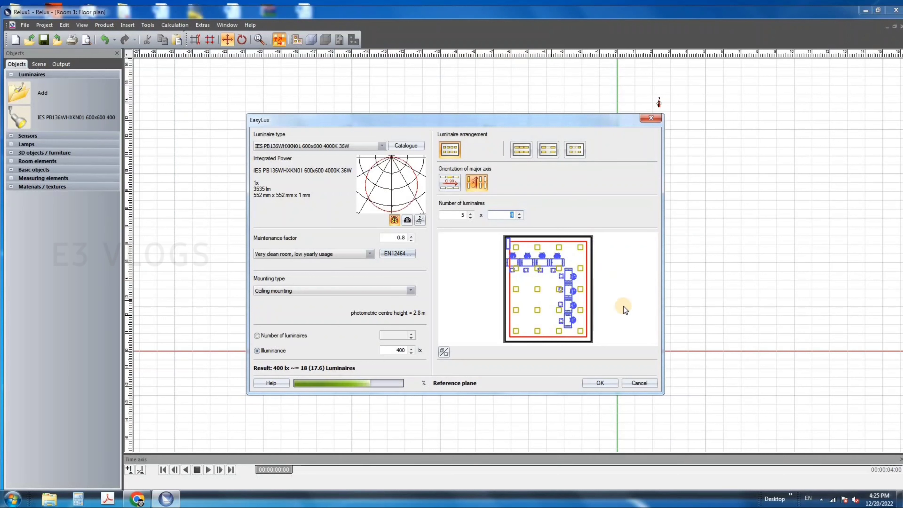
{"action": "left_click", "coordinate": [601, 383]}
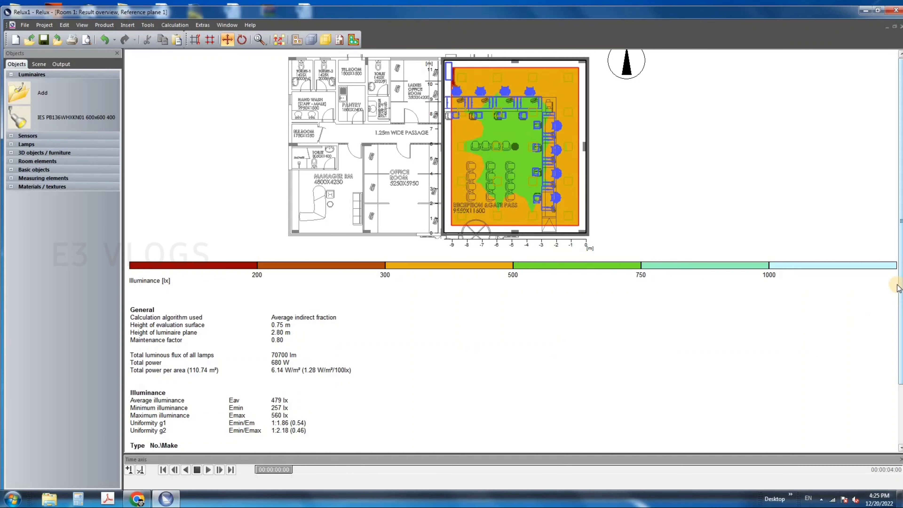
Examine the reference plane result overview and inspect the room's 3D luminance distribution from several angles.
{"action": "left_click_drag", "start_coordinate": [901, 345], "coordinate": [901, 231]}
{"action": "scroll", "coordinate": [901, 238], "scroll_direction": "down", "scroll_amount": 2}
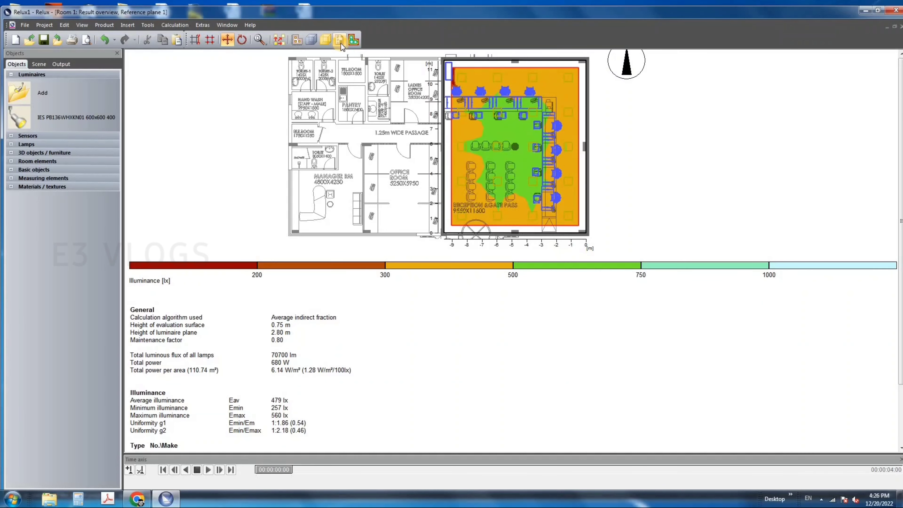
{"action": "left_click", "coordinate": [326, 40]}
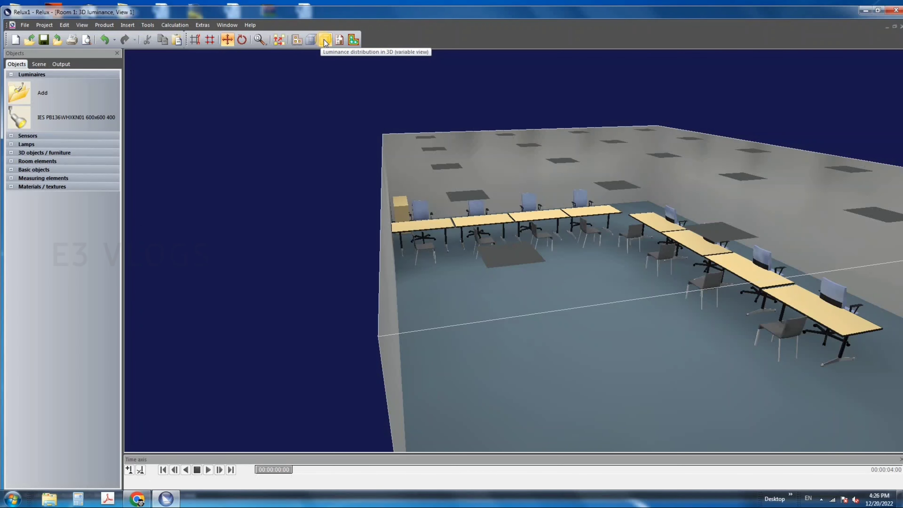
{"action": "middle_click_drag", "start_coordinate": [485, 252], "coordinate": [382, 232]}
{"action": "scroll", "coordinate": [703, 270], "scroll_direction": "up", "scroll_amount": 2}
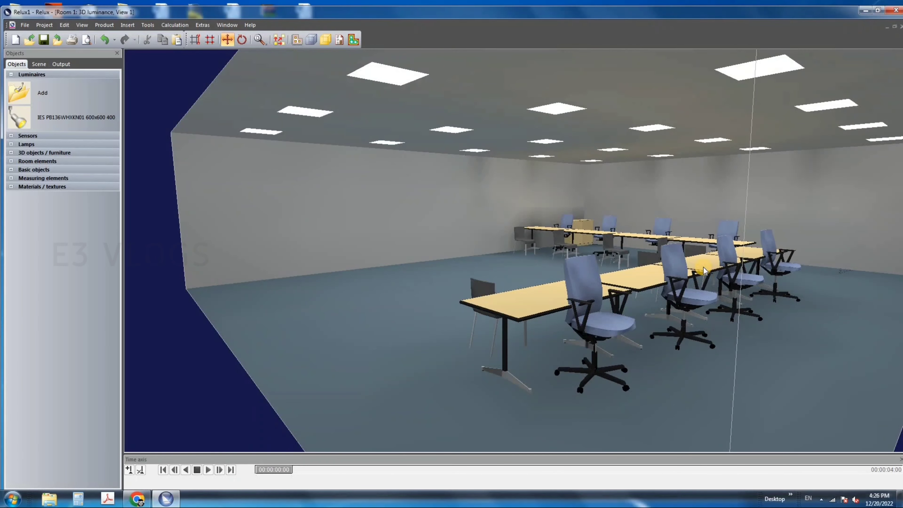
{"action": "scroll", "coordinate": [703, 271], "scroll_direction": "up", "scroll_amount": 2}
{"action": "scroll", "coordinate": [662, 246], "scroll_direction": "down", "scroll_amount": 3}
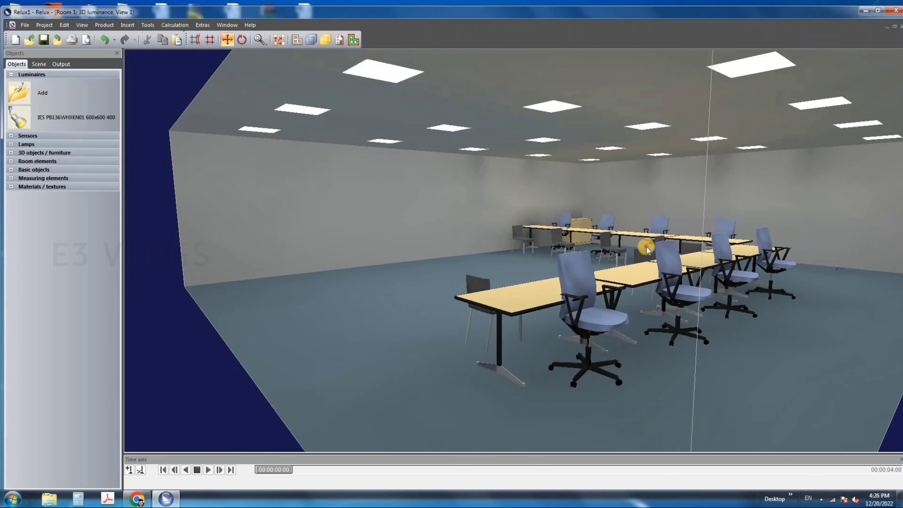
{"action": "middle_click_drag", "start_coordinate": [642, 271], "coordinate": [899, 250]}
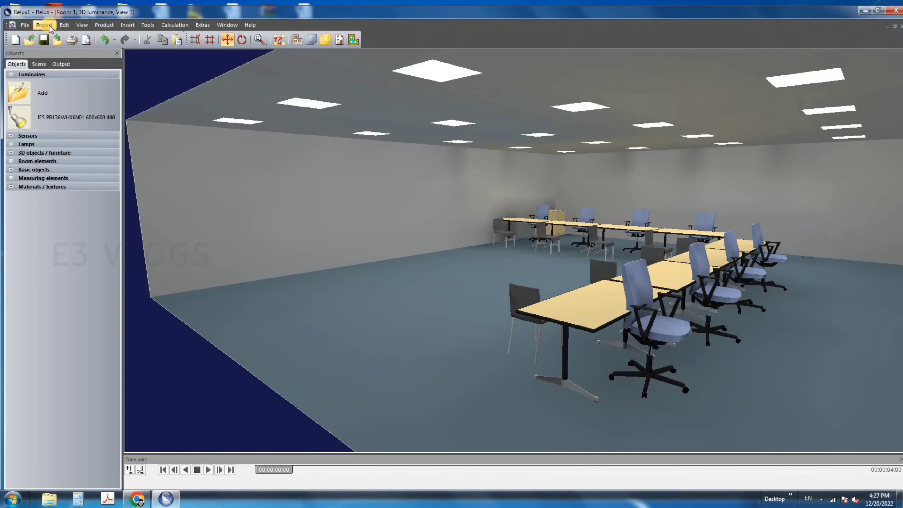
Open the print manager and add the floor cavity luminance table, luminaire data/room elements and View 1 to the report.
{"action": "left_click", "coordinate": [24, 25]}
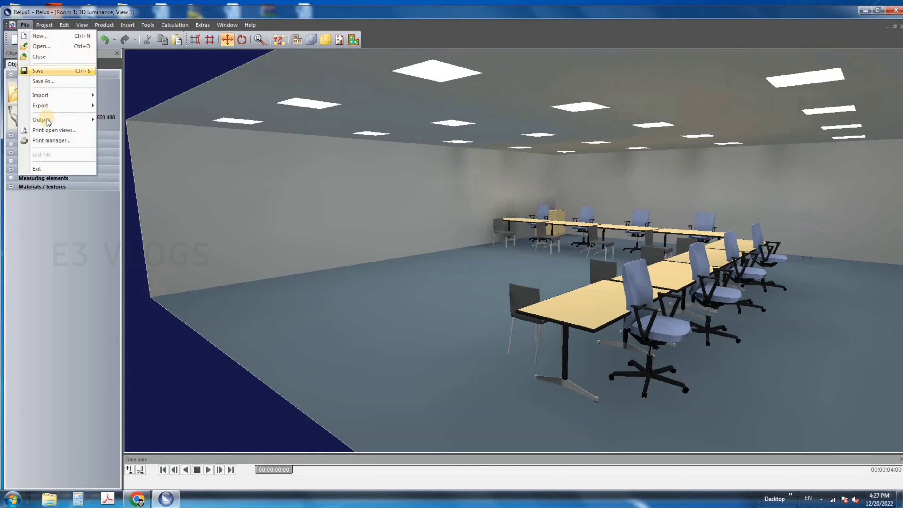
{"action": "left_click", "coordinate": [49, 141]}
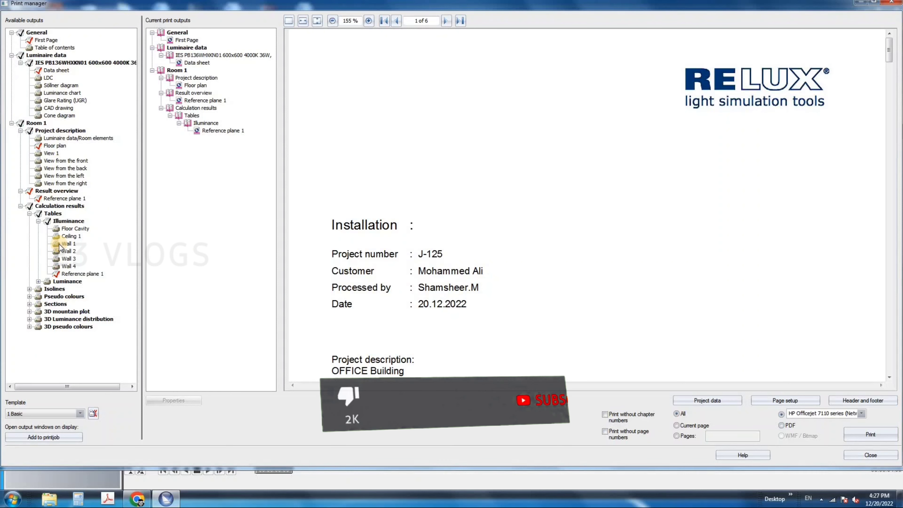
{"action": "left_click", "coordinate": [202, 124]}
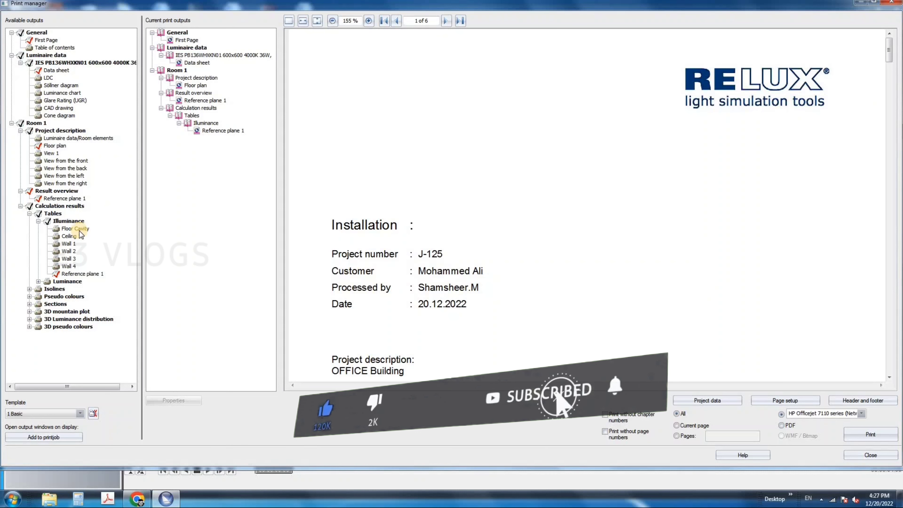
{"action": "left_click", "coordinate": [38, 281]}
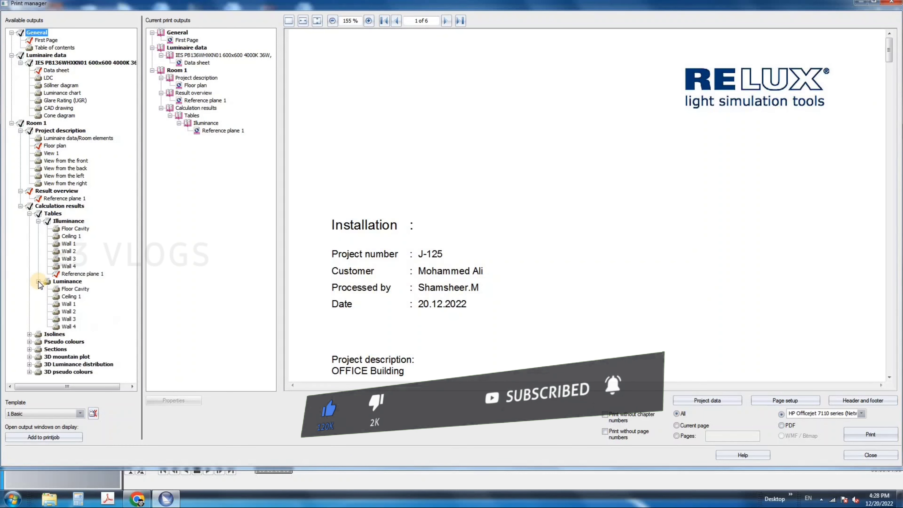
{"action": "left_click", "coordinate": [56, 290]}
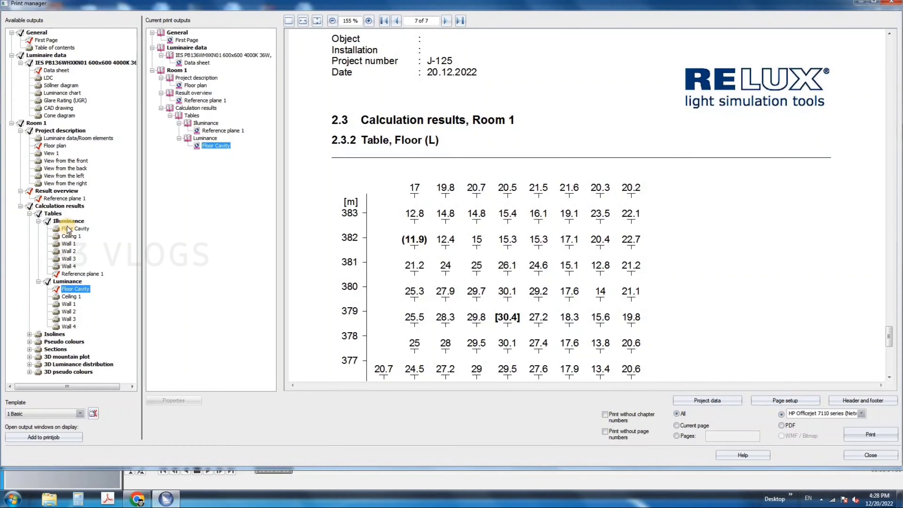
{"action": "left_click", "coordinate": [38, 138]}
{"action": "left_click", "coordinate": [39, 154]}
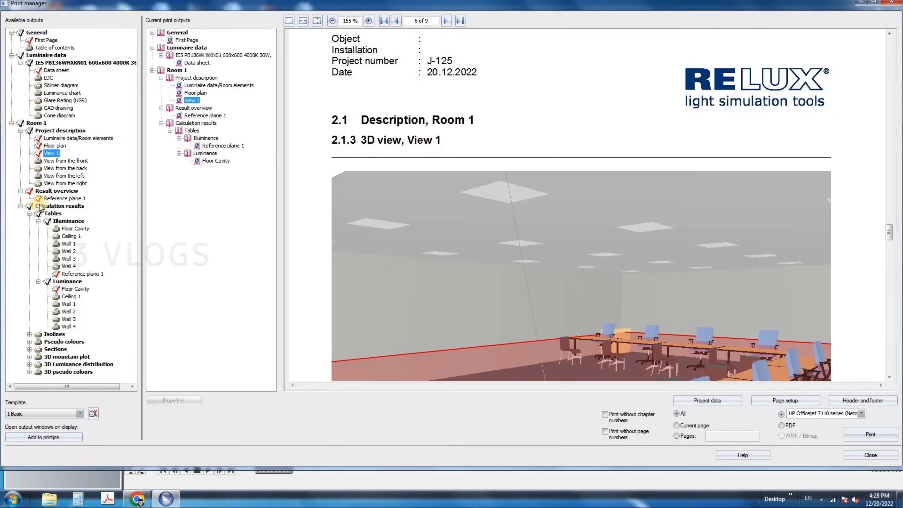
Add the longitudinal section of reference plane 1 to the report.
{"action": "left_click", "coordinate": [29, 334]}
{"action": "scroll", "coordinate": [37, 347], "scroll_direction": "down", "scroll_amount": 1}
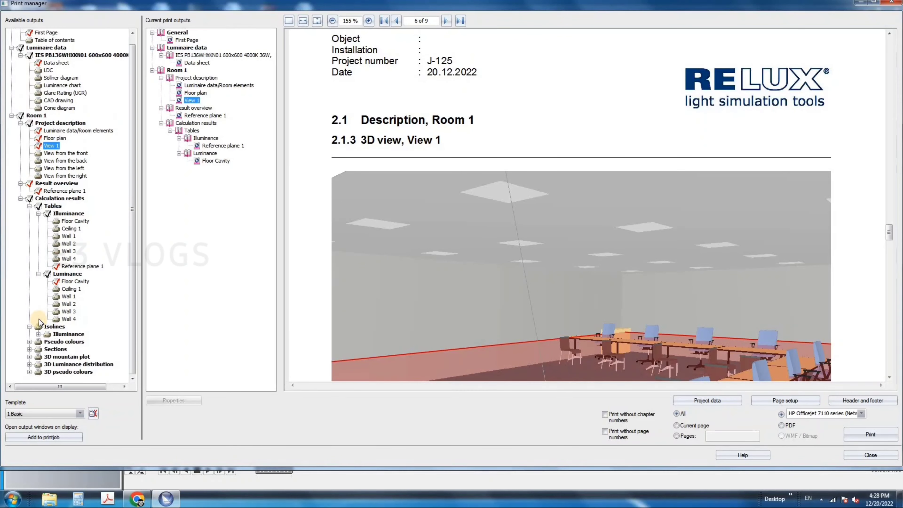
{"action": "left_click", "coordinate": [30, 349]}
{"action": "left_click", "coordinate": [38, 356]}
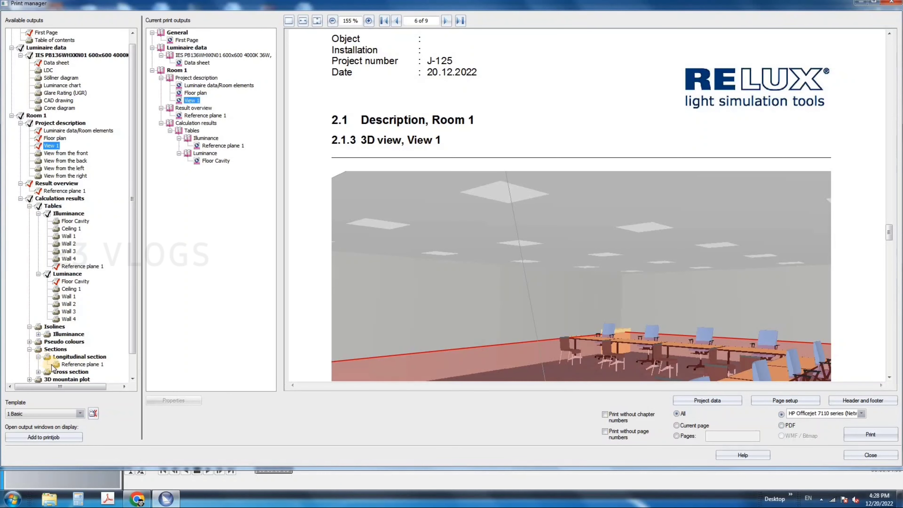
{"action": "left_click", "coordinate": [55, 365]}
Add the illuminance 3D mountain plot, the 3D luminance distribution views and the 3D pseudo colour views to the report.
{"action": "scroll", "coordinate": [61, 364], "scroll_direction": "down", "scroll_amount": 1}
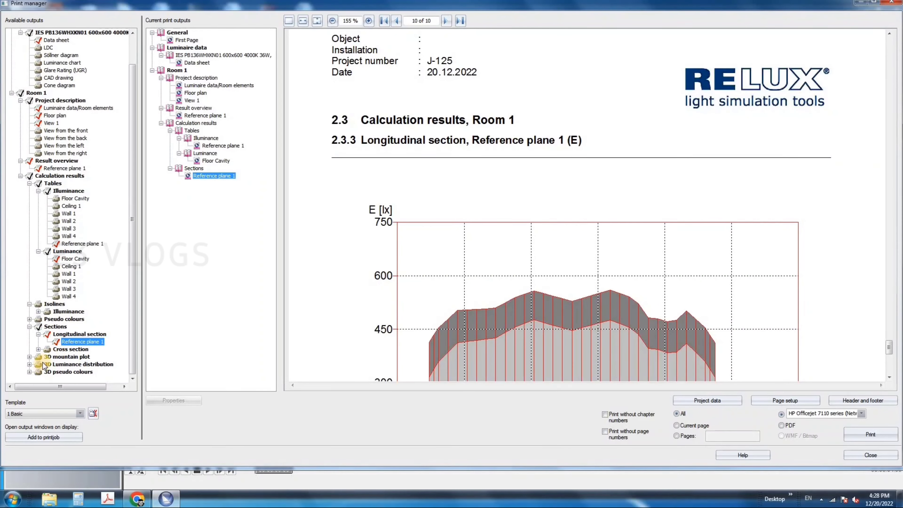
{"action": "left_click", "coordinate": [31, 357]}
{"action": "left_click", "coordinate": [48, 364]}
{"action": "scroll", "coordinate": [54, 333], "scroll_direction": "down", "scroll_amount": 1}
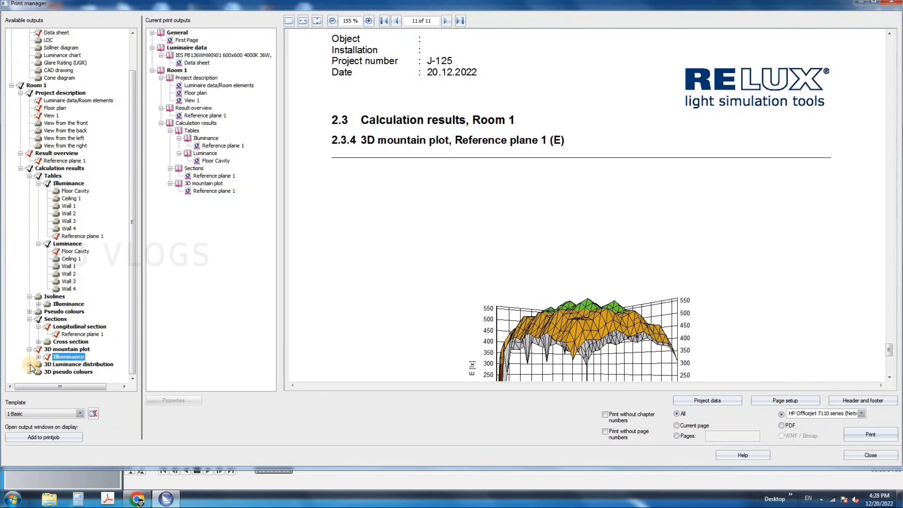
{"action": "left_click", "coordinate": [38, 364]}
{"action": "left_click", "coordinate": [38, 371]}
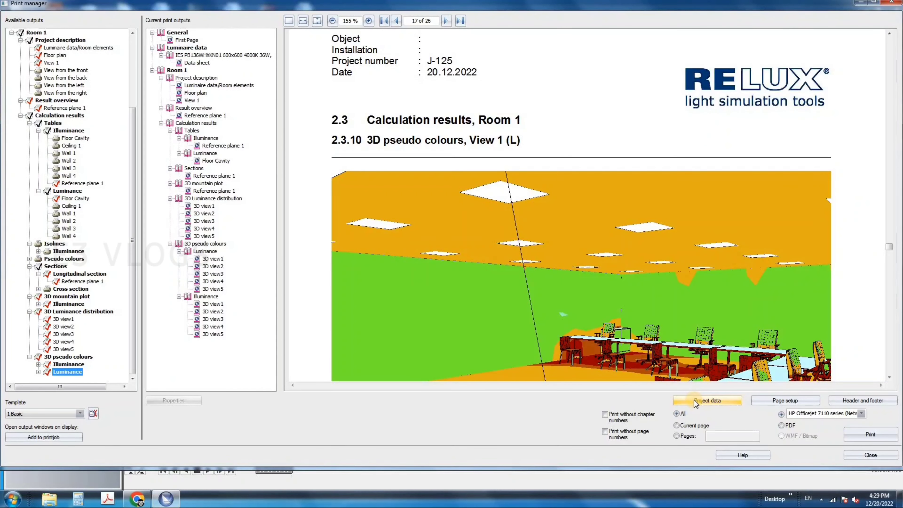
Check the report's project data and accept the entries.
{"action": "left_click", "coordinate": [696, 401]}
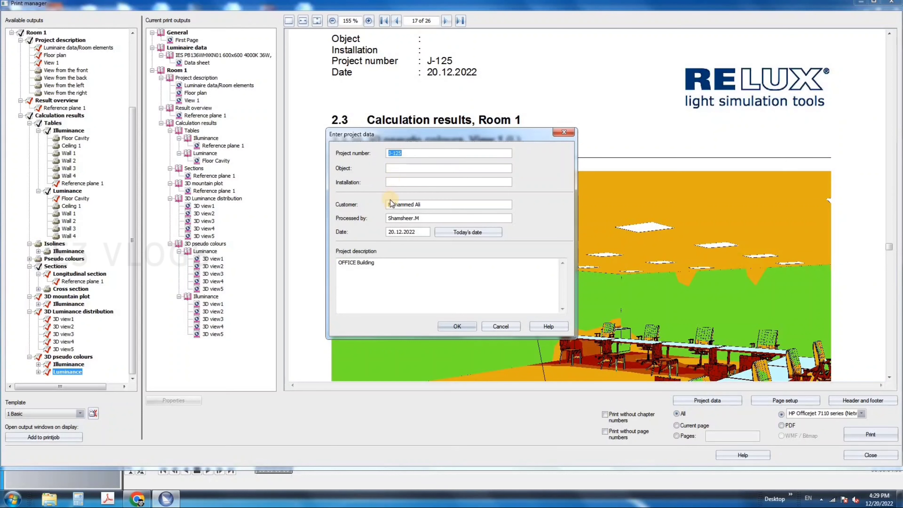
{"action": "left_click", "coordinate": [458, 327]}
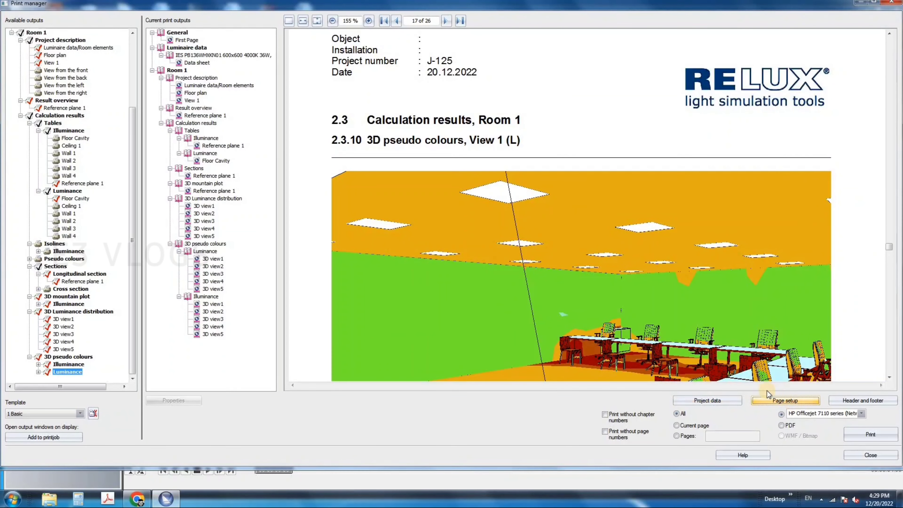
Set the report's paper size to A4 in the page setup.
{"action": "left_click", "coordinate": [784, 401]}
{"action": "left_click", "coordinate": [509, 236]}
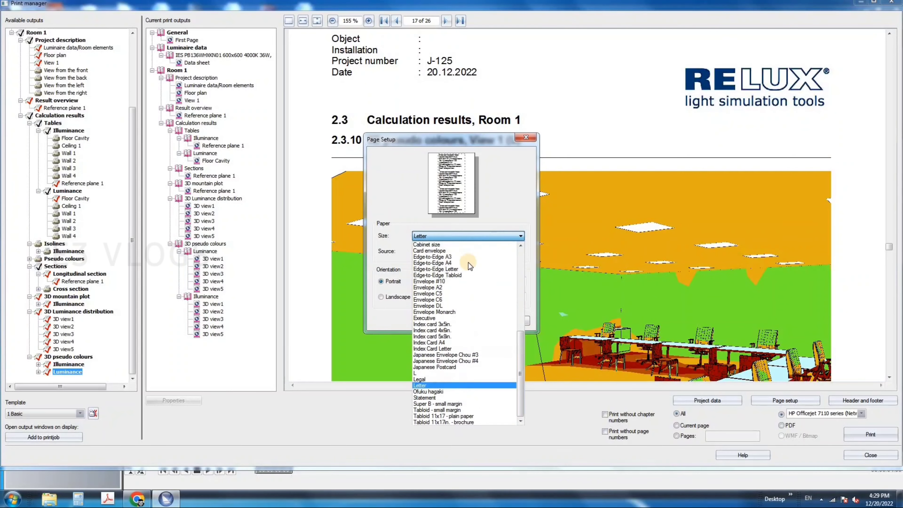
{"action": "left_click_drag", "start_coordinate": [522, 341], "coordinate": [502, 288]}
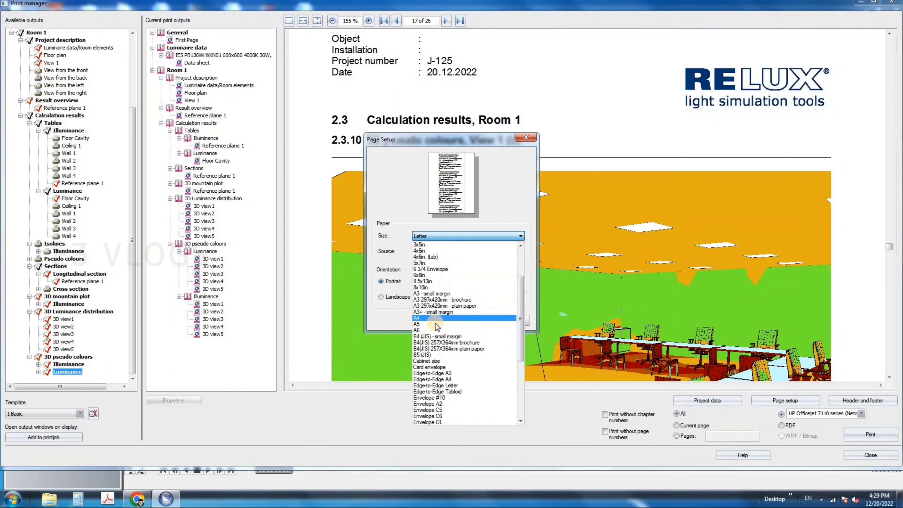
{"action": "left_click", "coordinate": [474, 319]}
{"action": "left_click", "coordinate": [476, 322]}
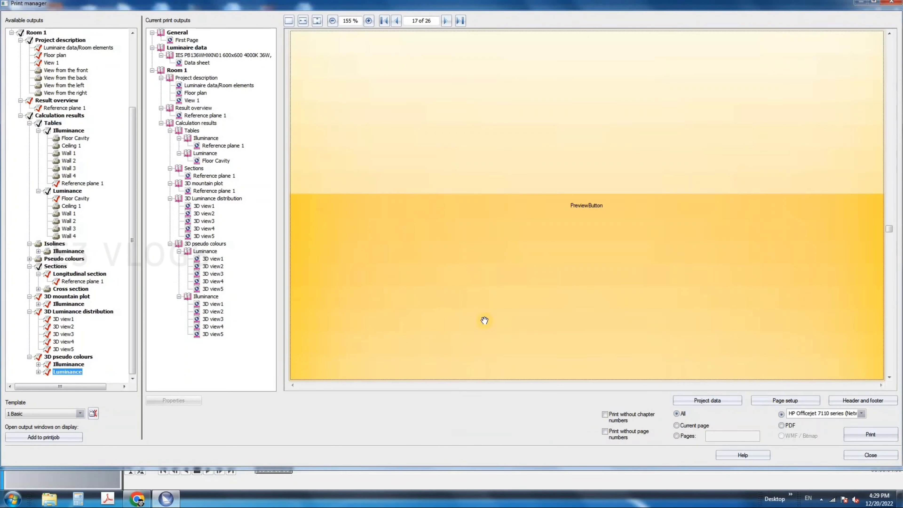
Replace the SHAD Creative Education footer text of the report with the preparer's name.
{"action": "left_click", "coordinate": [859, 402]}
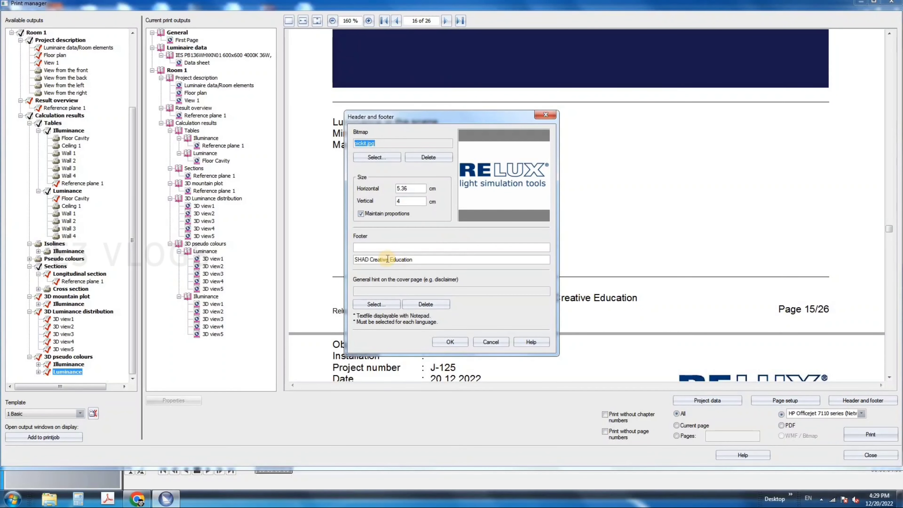
{"action": "left_click_drag", "start_coordinate": [426, 261], "coordinate": [356, 262]}
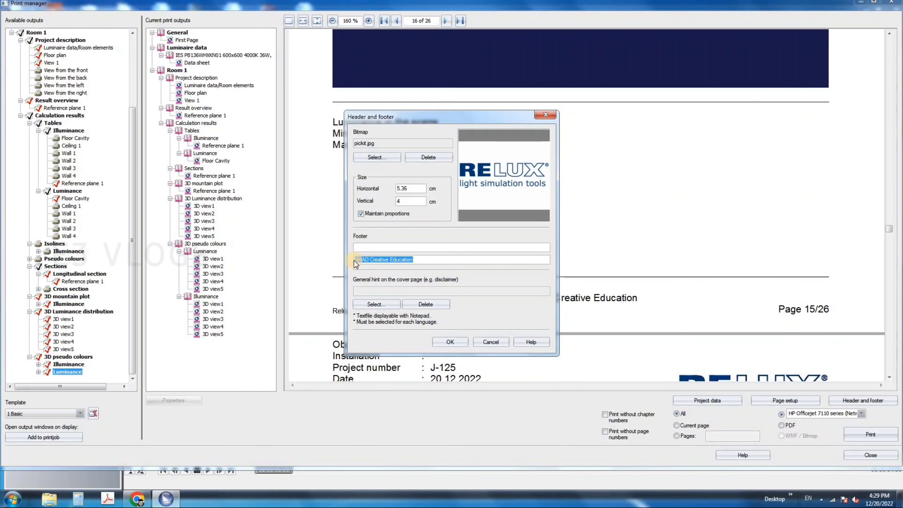
{"action": "type", "text": "SHAMSHEER.M"}
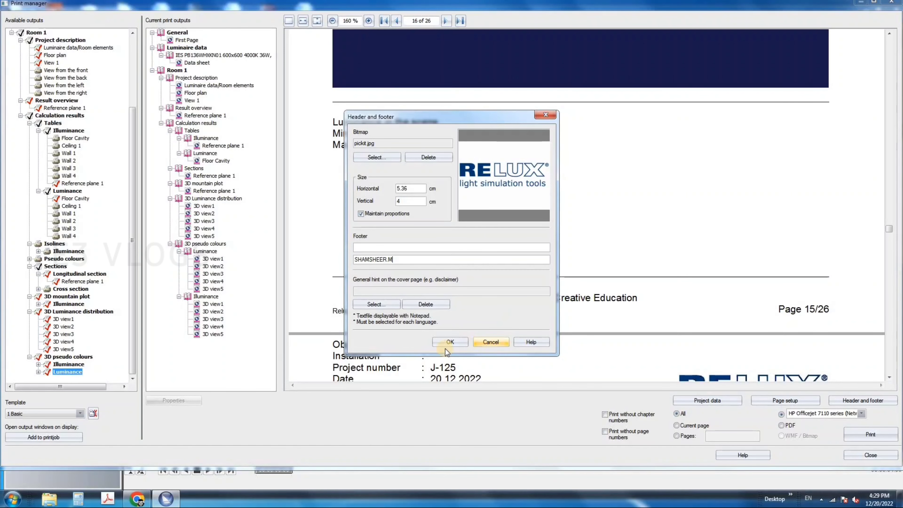
{"action": "left_click", "coordinate": [460, 343]}
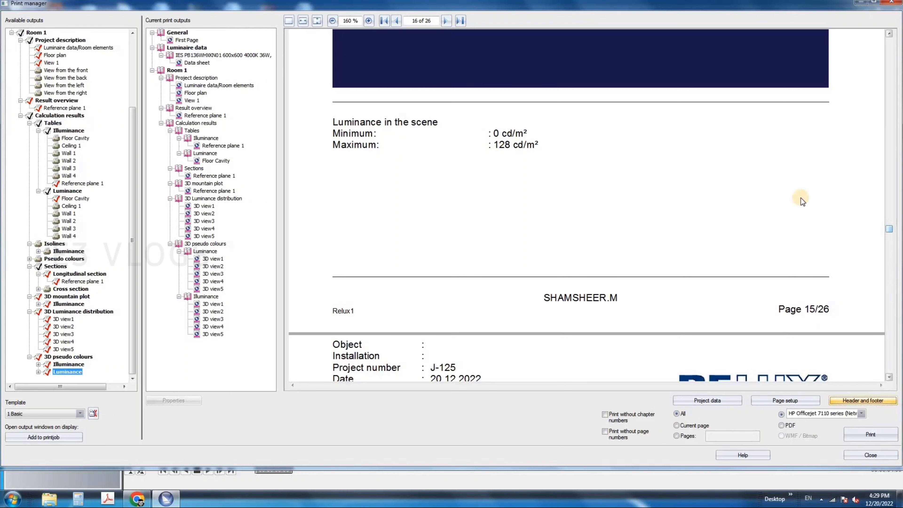
Review the report preview from the cover page through the luminaire data sheet with its light distribution curve.
{"action": "left_click_drag", "start_coordinate": [890, 192], "coordinate": [889, 38]}
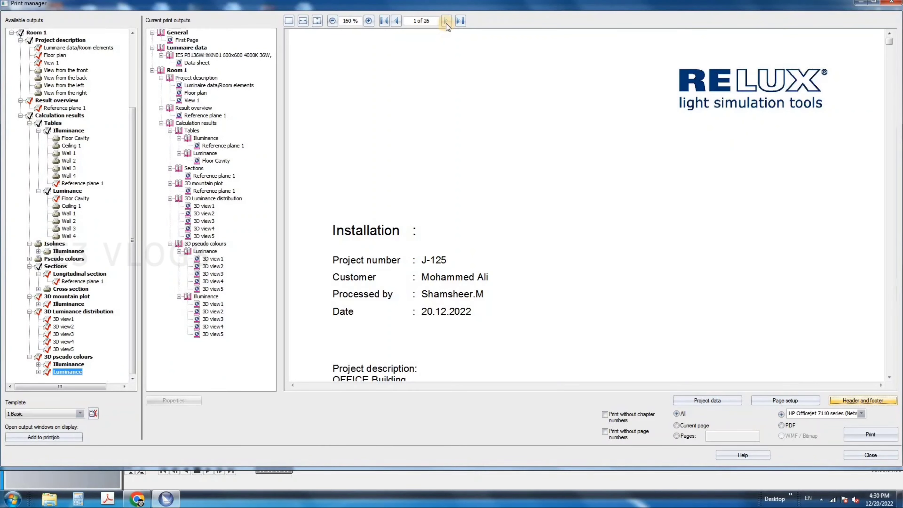
{"action": "left_click", "coordinate": [890, 377]}
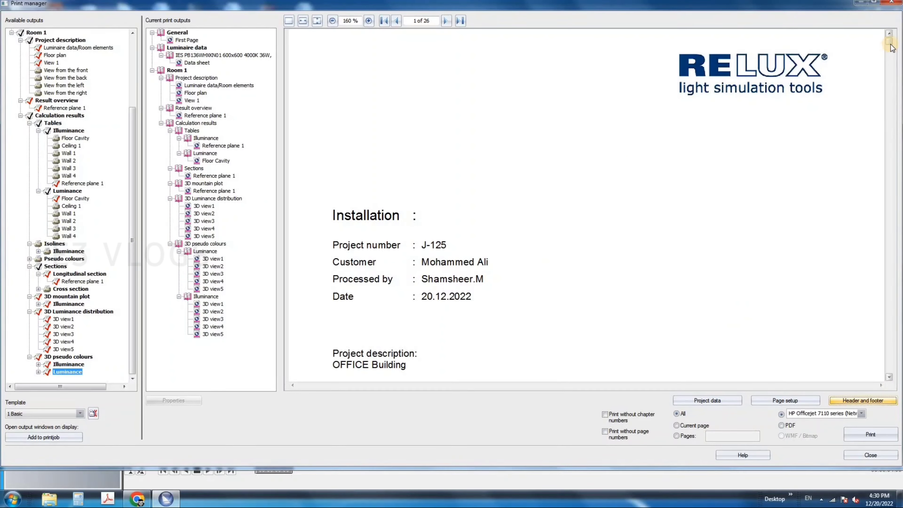
{"action": "left_click_drag", "start_coordinate": [891, 47], "coordinate": [887, 62]}
{"action": "left_click", "coordinate": [890, 34]}
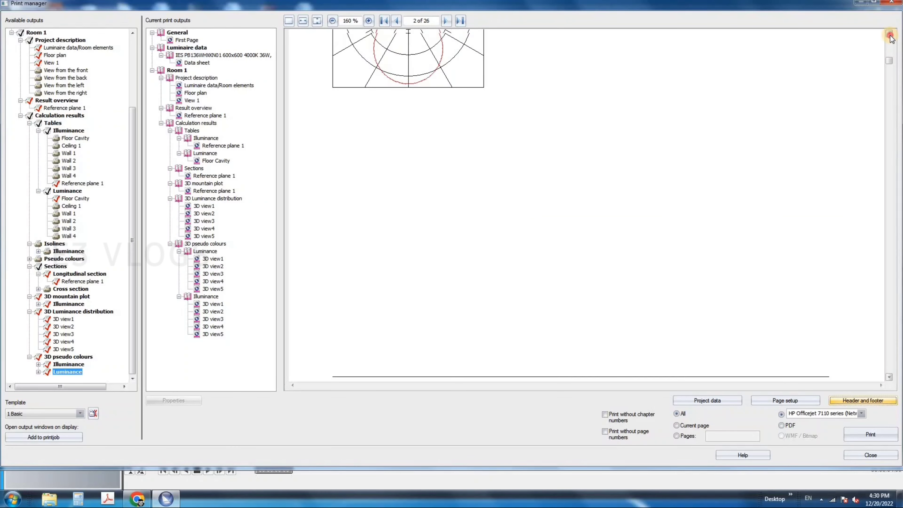
{"action": "left_click", "coordinate": [889, 34]}
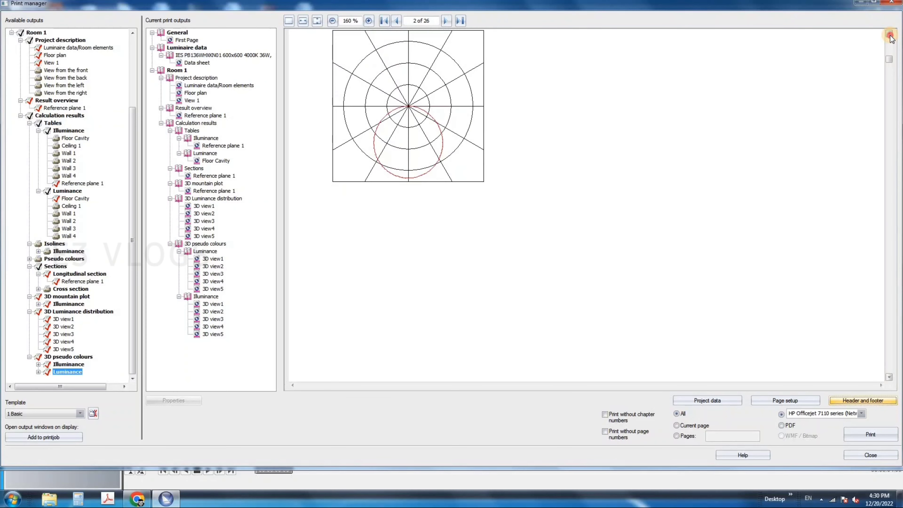
{"action": "left_click", "coordinate": [889, 34]}
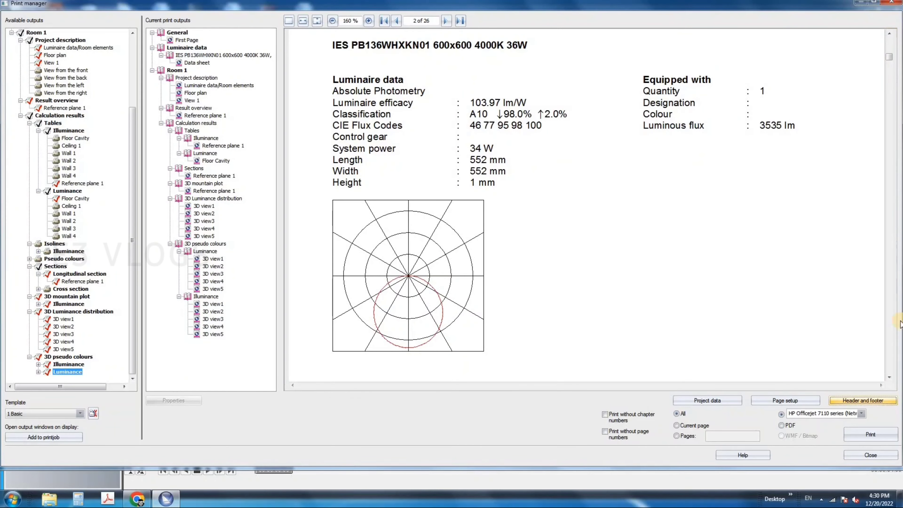
Examine the luminaire coordinates table, the virtual measuring surface data and the floor plan page in the report preview.
{"action": "left_click", "coordinate": [889, 376]}
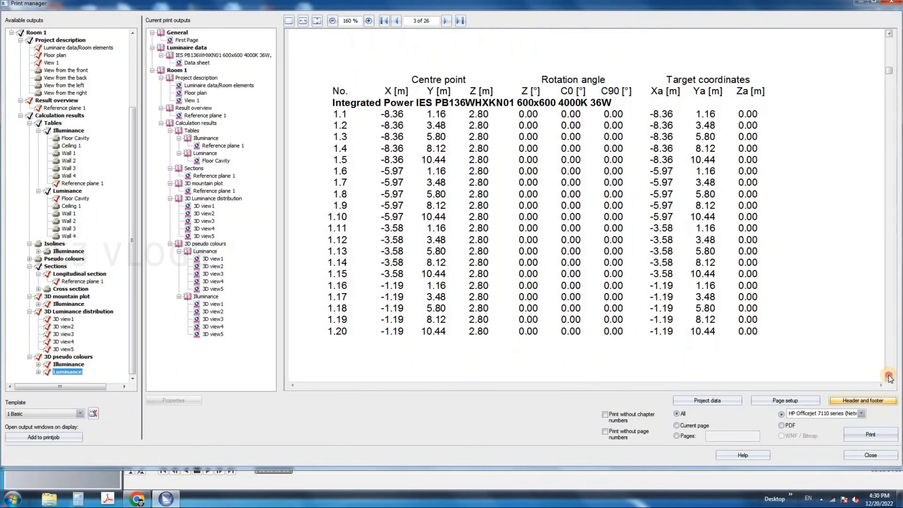
{"action": "left_click", "coordinate": [889, 71]}
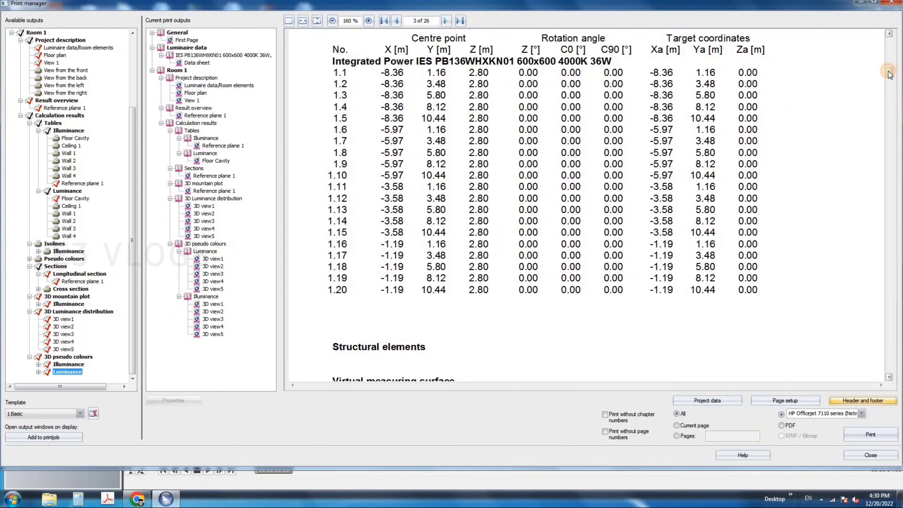
{"action": "left_click", "coordinate": [890, 79]}
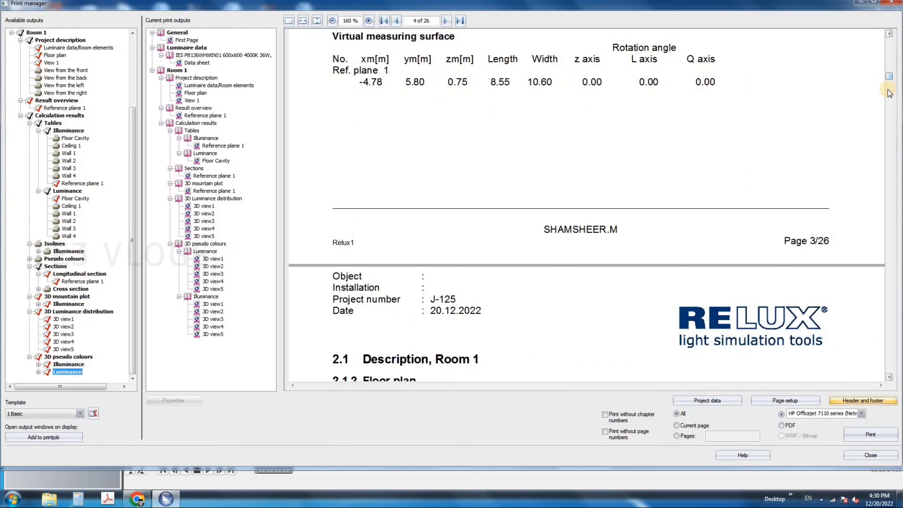
{"action": "left_click", "coordinate": [890, 377]}
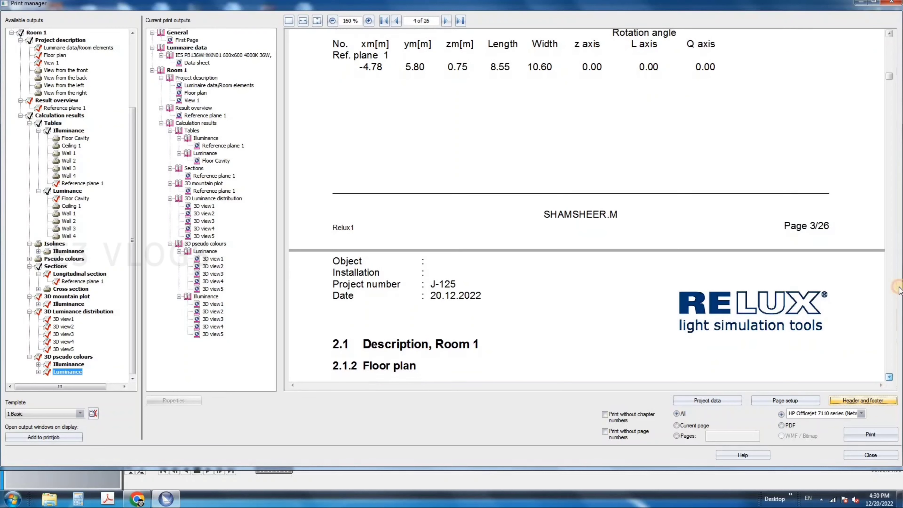
{"action": "left_click", "coordinate": [890, 78]}
{"action": "left_click", "coordinate": [891, 84]}
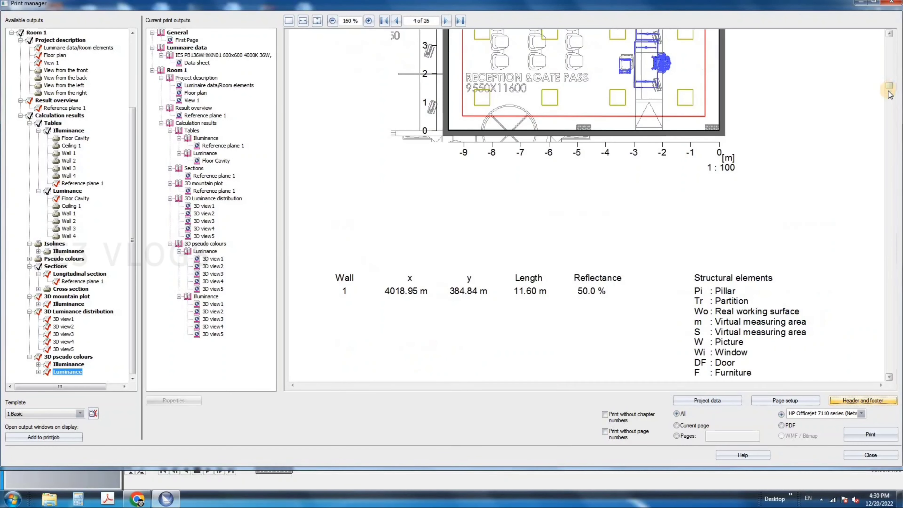
{"action": "left_click", "coordinate": [889, 33]}
{"action": "left_click_drag", "start_coordinate": [889, 33], "coordinate": [889, 34]}
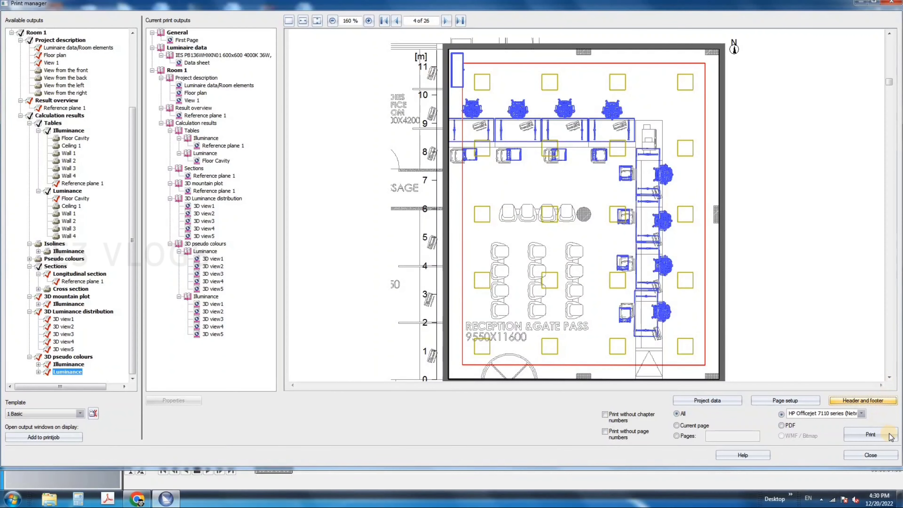
Print all pages of the report to PDF.
{"action": "left_click", "coordinate": [781, 425]}
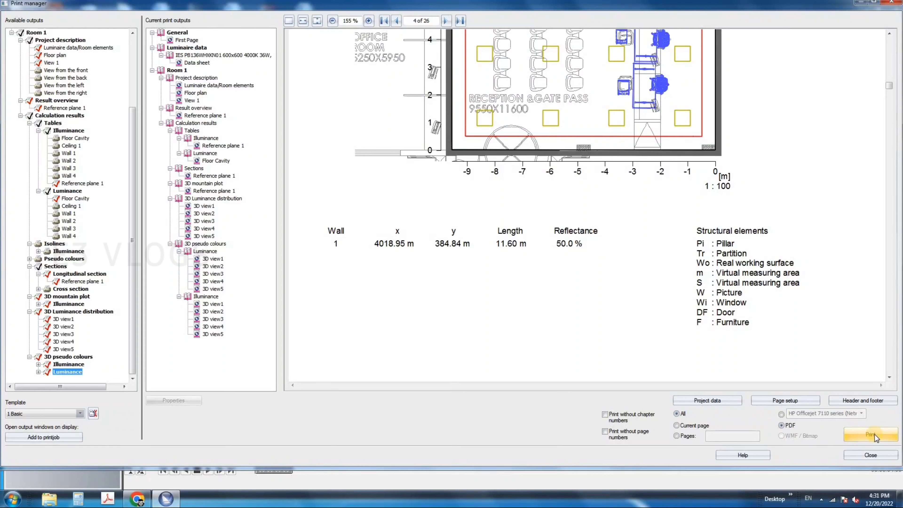
{"action": "left_click", "coordinate": [875, 434]}
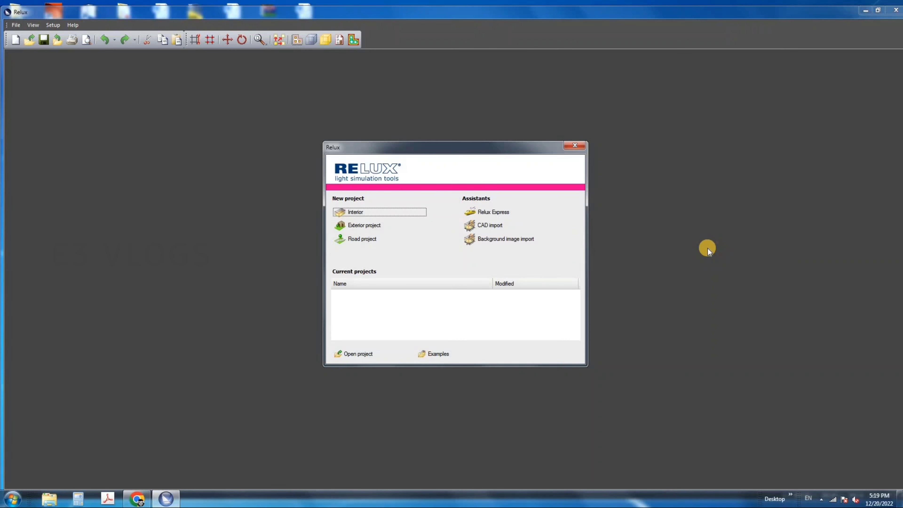
Create a new interior project with the existing project data and enter OFFICE ROOM as the room type.
{"action": "left_click", "coordinate": [364, 212]}
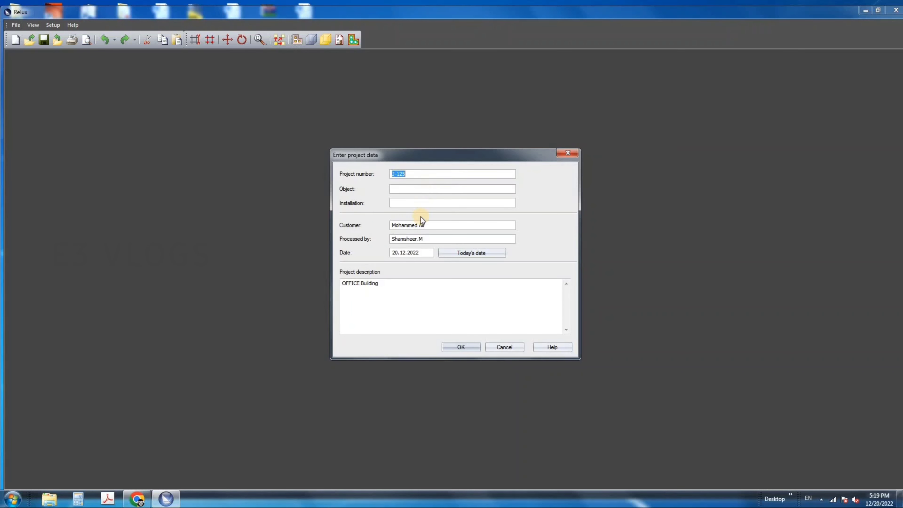
{"action": "left_click", "coordinate": [454, 348]}
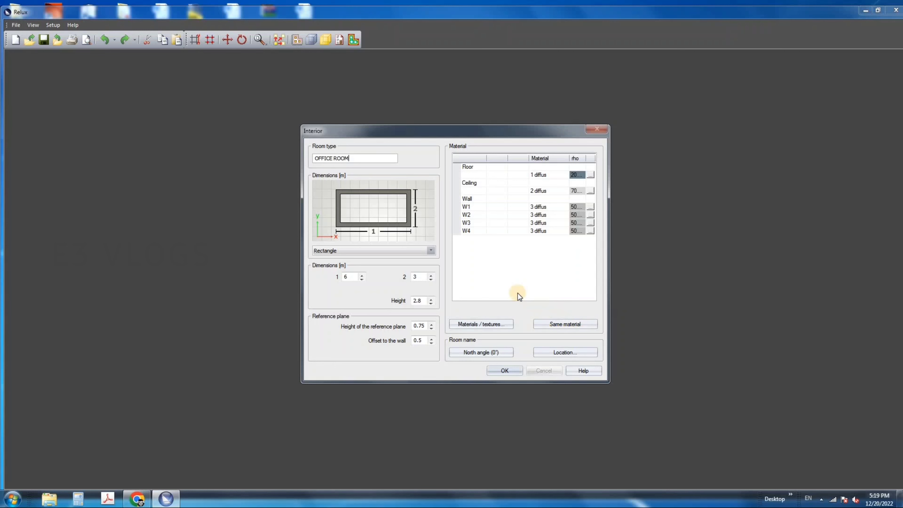
Set the rectangular room's dimensions to 5 m by 4 m and enter its height.
{"action": "left_click", "coordinate": [350, 277]}
{"action": "left_click_drag", "start_coordinate": [422, 277], "coordinate": [404, 277]}
{"action": "type", "text": "4"}
{"action": "double_click", "coordinate": [415, 301]}
{"action": "type", "text": "2."}
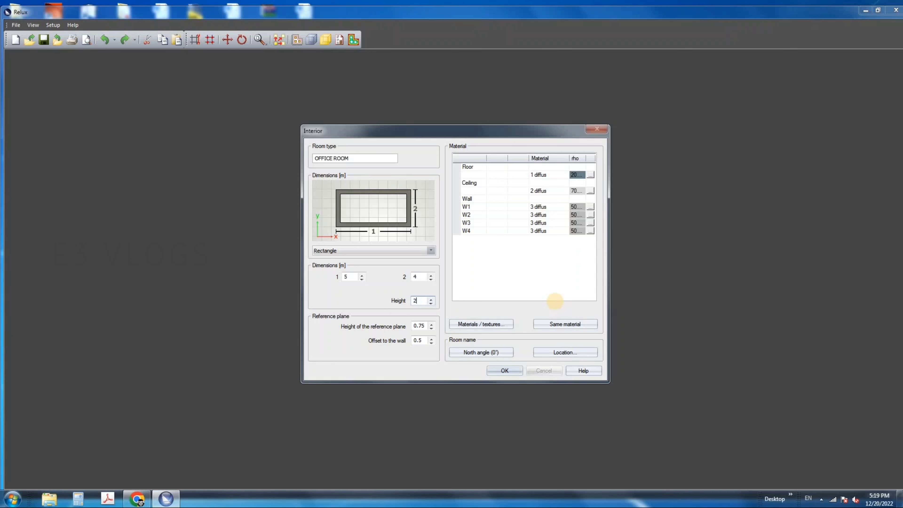